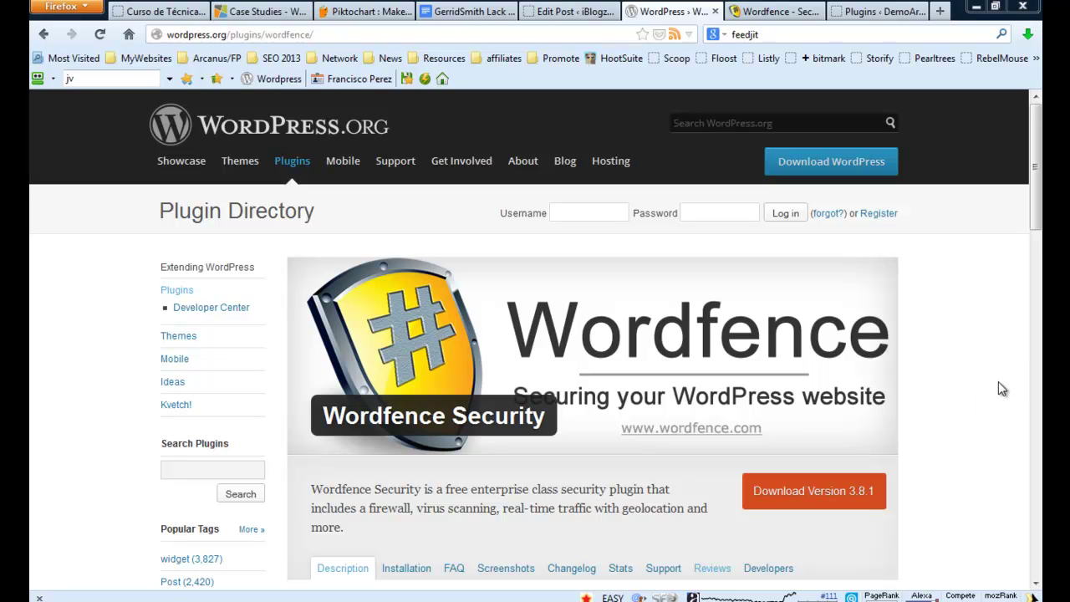
Step: Review the description, requirements and ratings on the Wordfence Security plugin page
scroll(963, 327, down, 3)
scroll(964, 327, down, 5)
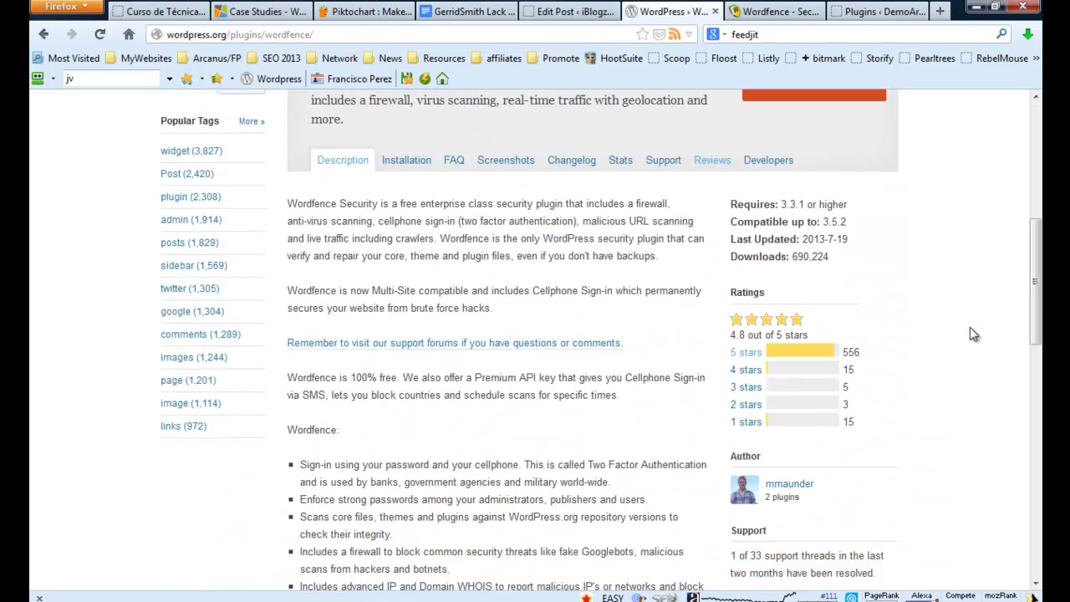
scroll(975, 333, down, 15)
scroll(996, 342, down, 3)
scroll(998, 334, up, 15)
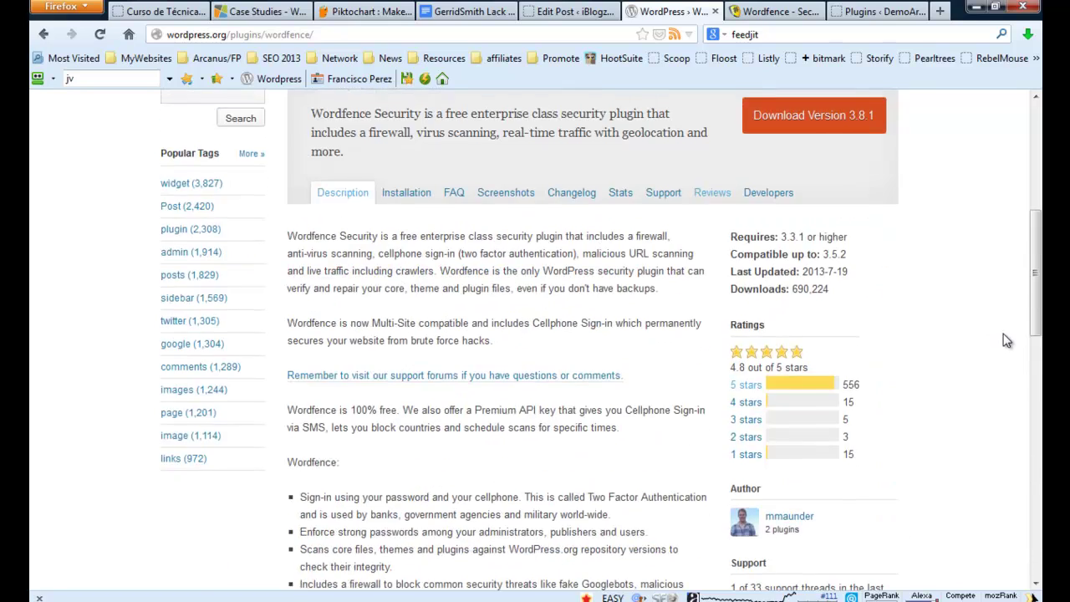
scroll(1007, 341, up, 8)
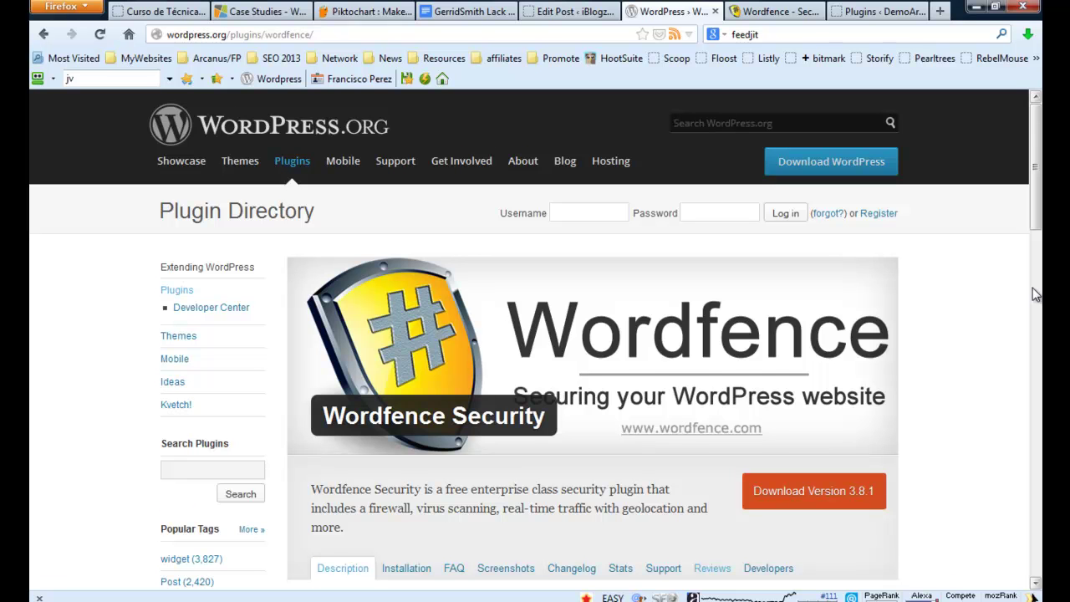
scroll(1024, 318, down, 5)
scroll(983, 302, down, 2)
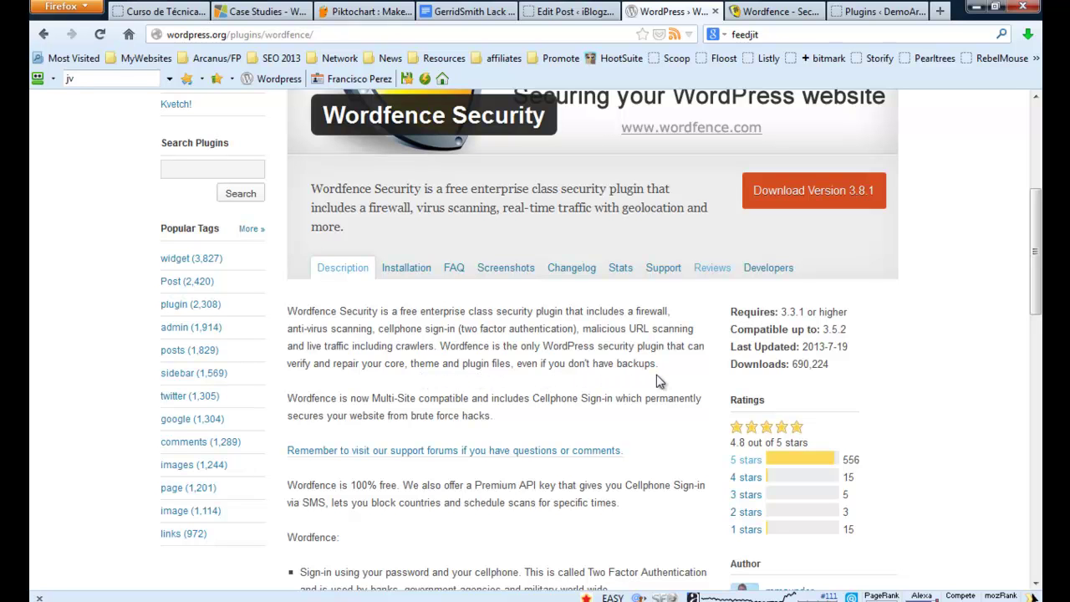
scroll(986, 311, up, 5)
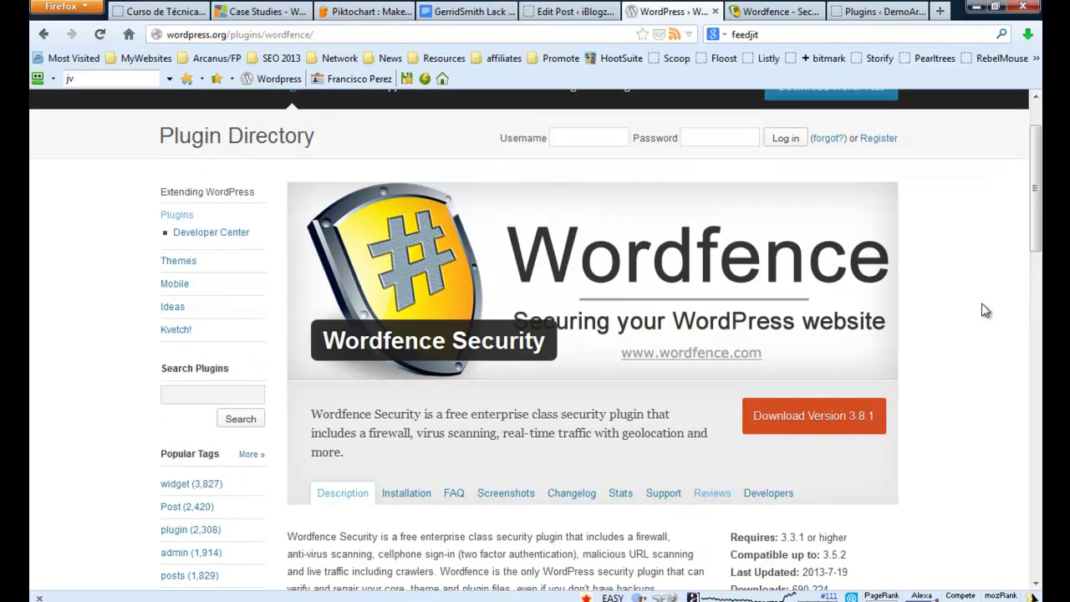
scroll(987, 311, up, 1)
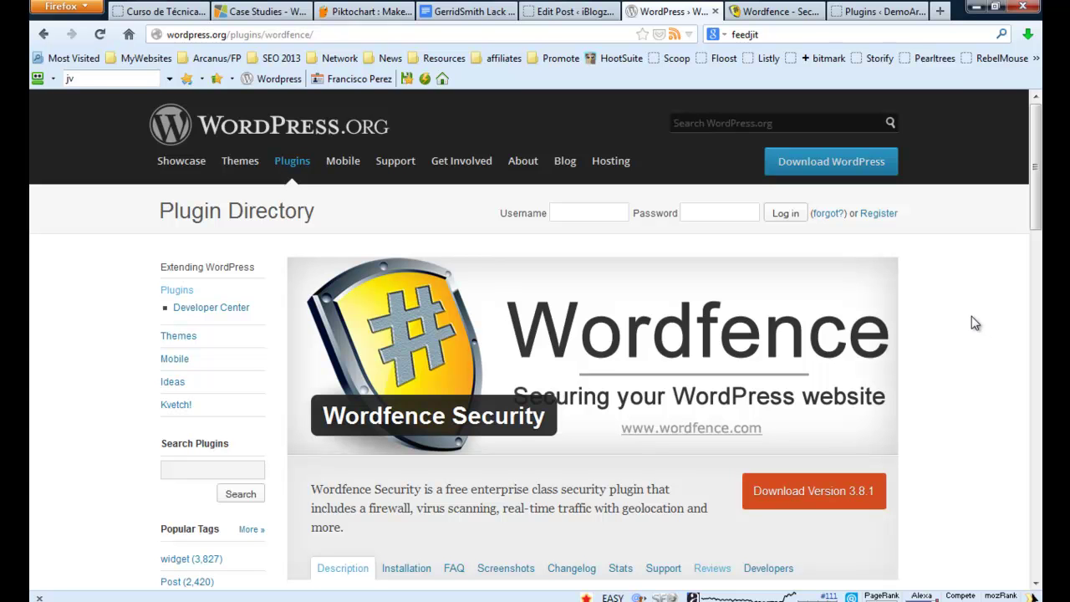
Step: Search for "wordfence" in the plugin installer of the DemoArea WordPress admin
click(888, 12)
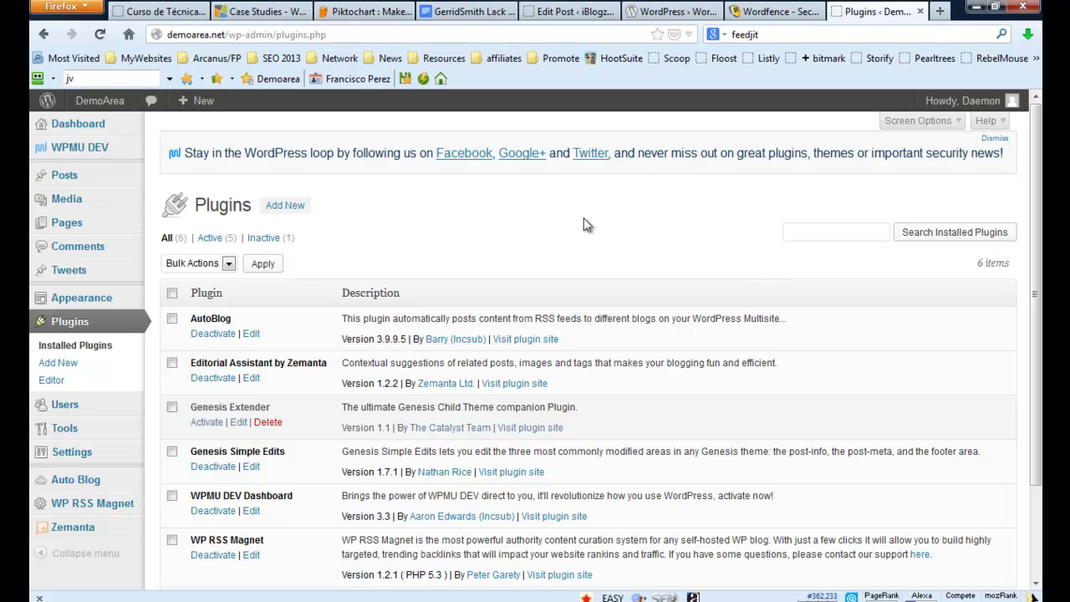
scroll(610, 251, down, 3)
scroll(635, 279, up, 3)
click(99, 363)
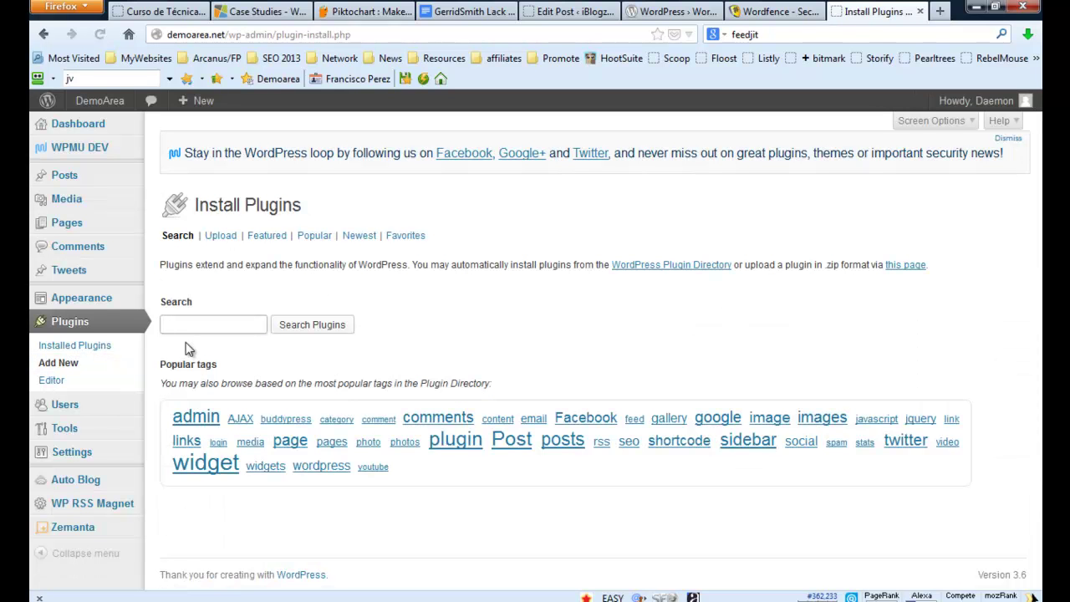
click(219, 325)
text(wordfence)
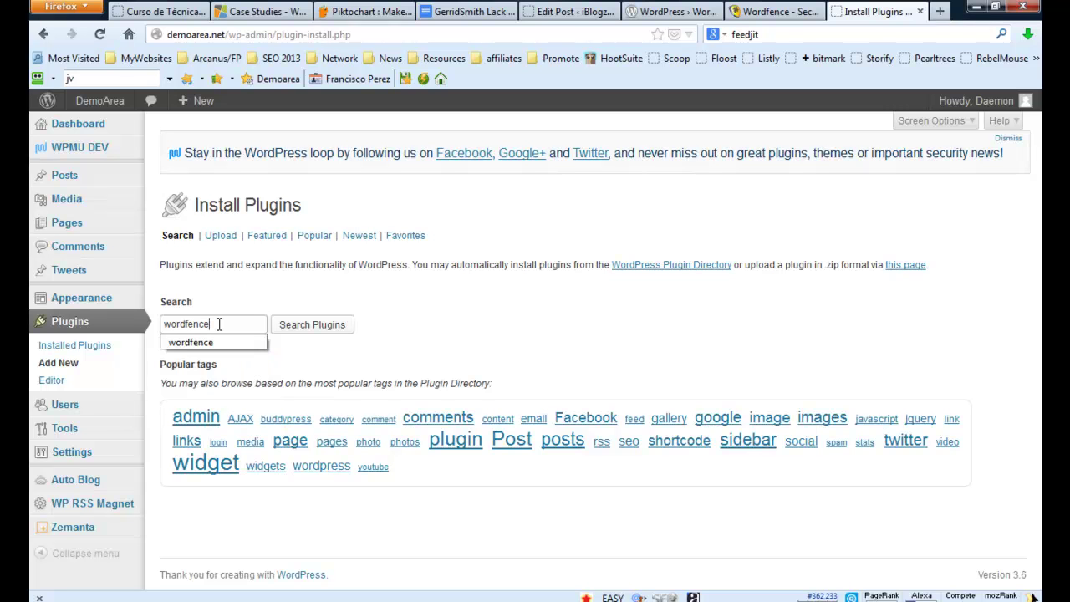
click(302, 332)
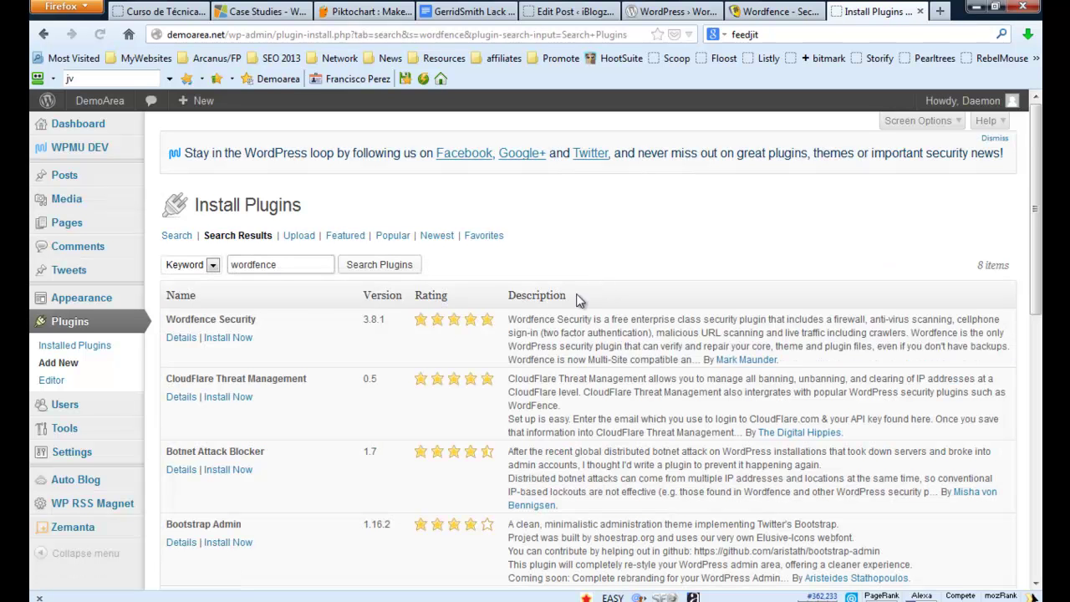
Step: Install the Wordfence Security plugin from the search results and activate it
click(232, 339)
click(527, 307)
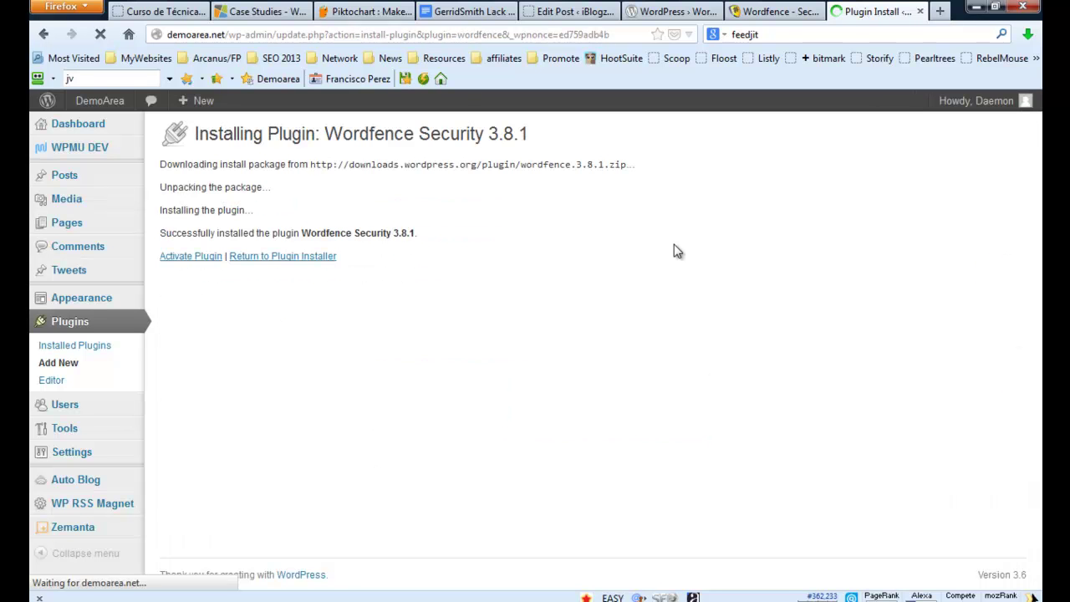
click(195, 257)
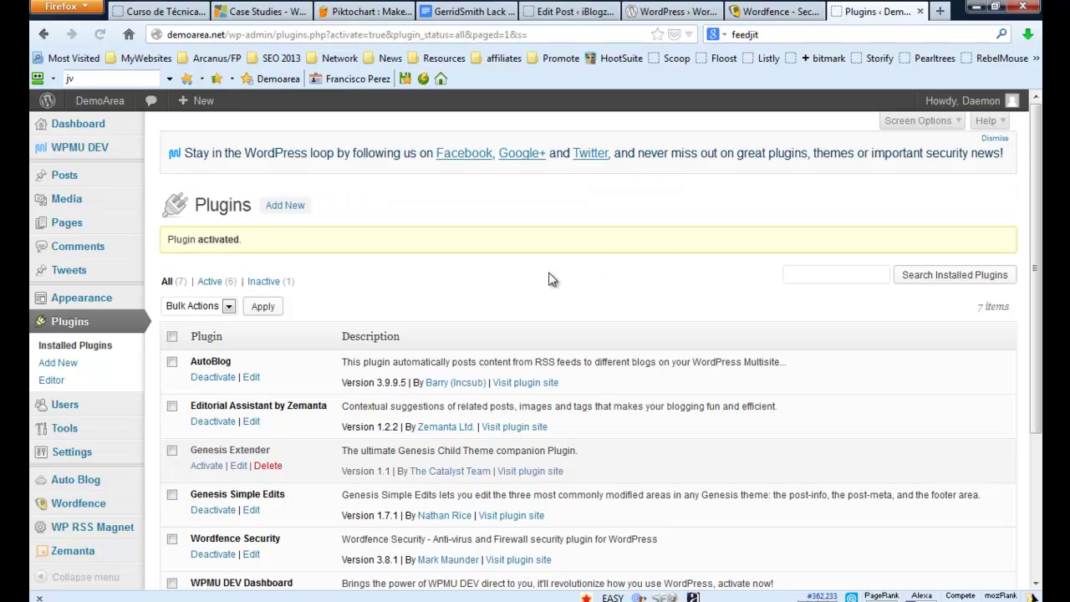
Step: Open the Wordfence Options page and reload it
scroll(733, 293, down, 4)
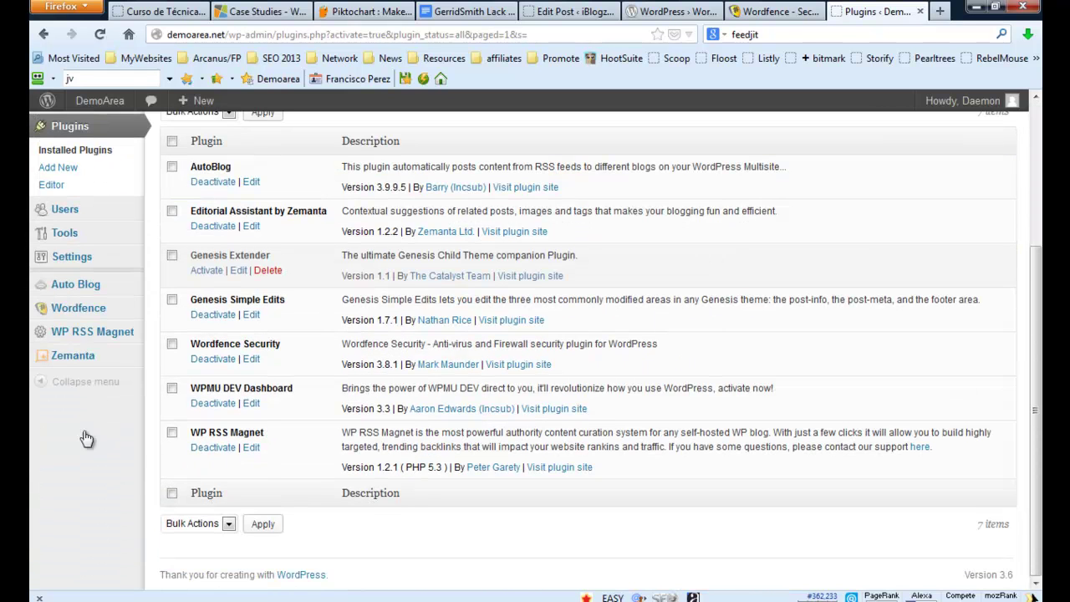
mouse_move(79, 311)
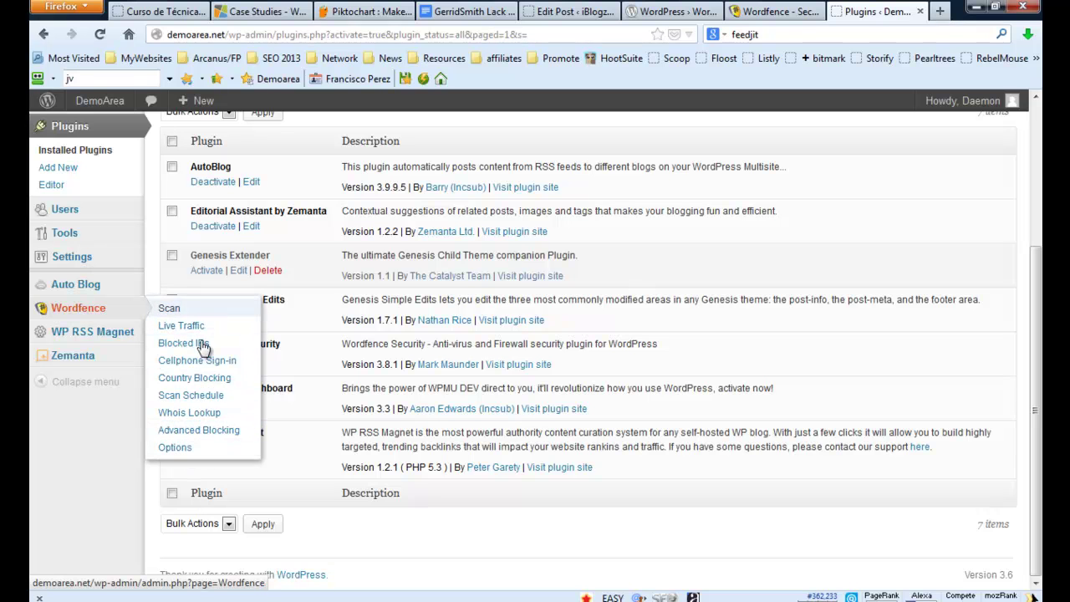
click(185, 451)
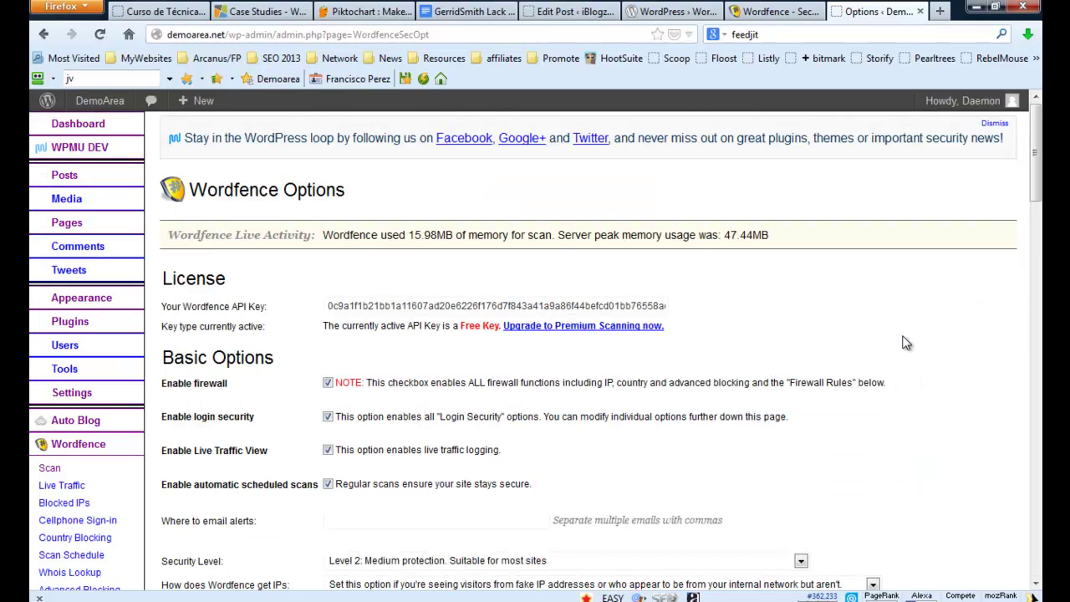
key(F5)
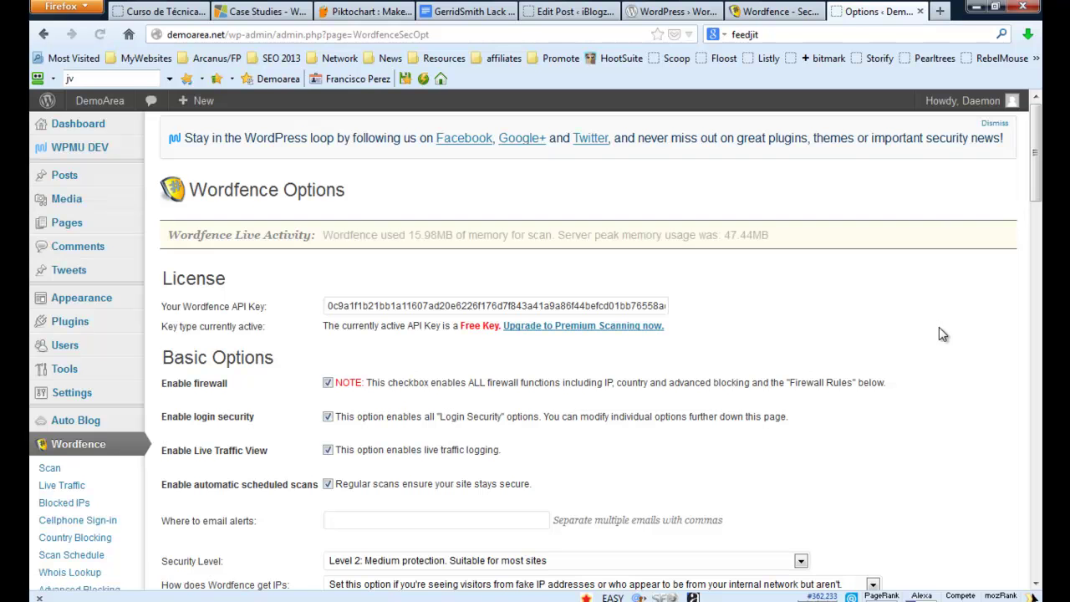
Step: Examine the license and Basic Options sections of the Wordfence Options page
scroll(928, 331, down, 6)
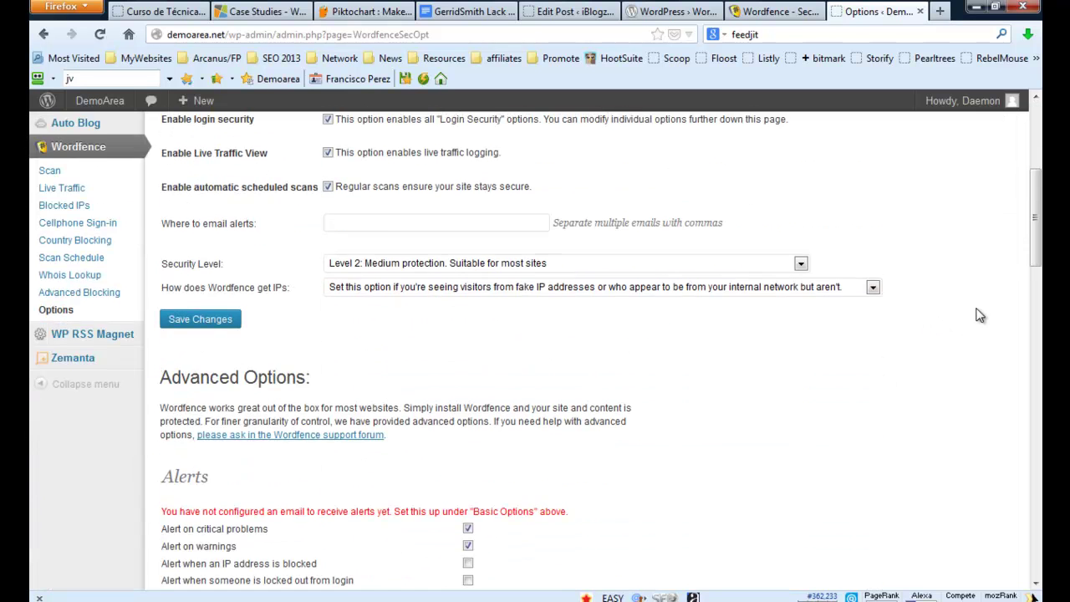
scroll(981, 315, up, 6)
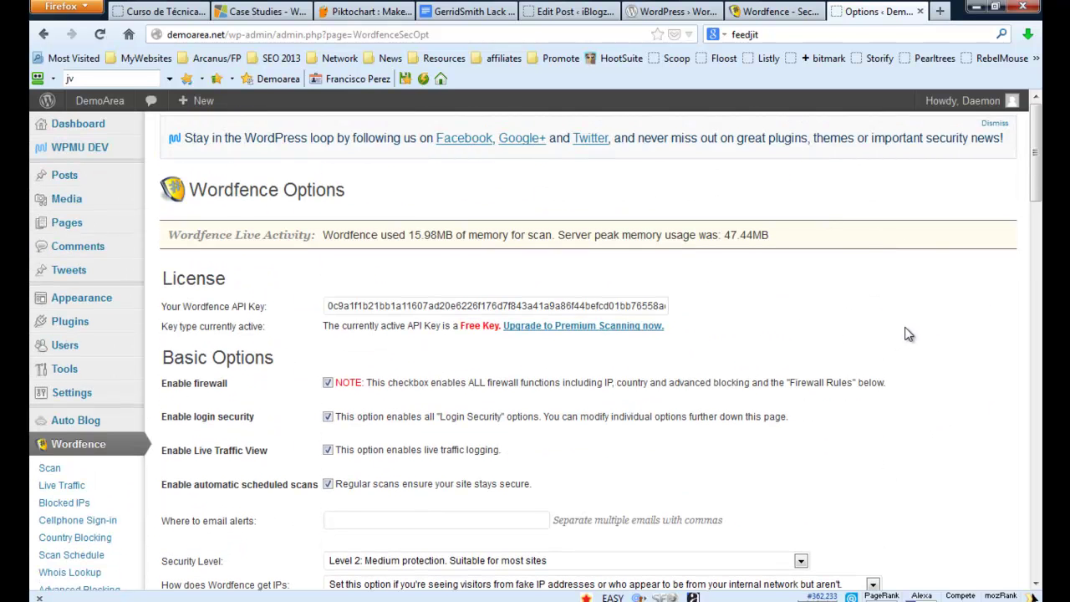
scroll(935, 322, down, 3)
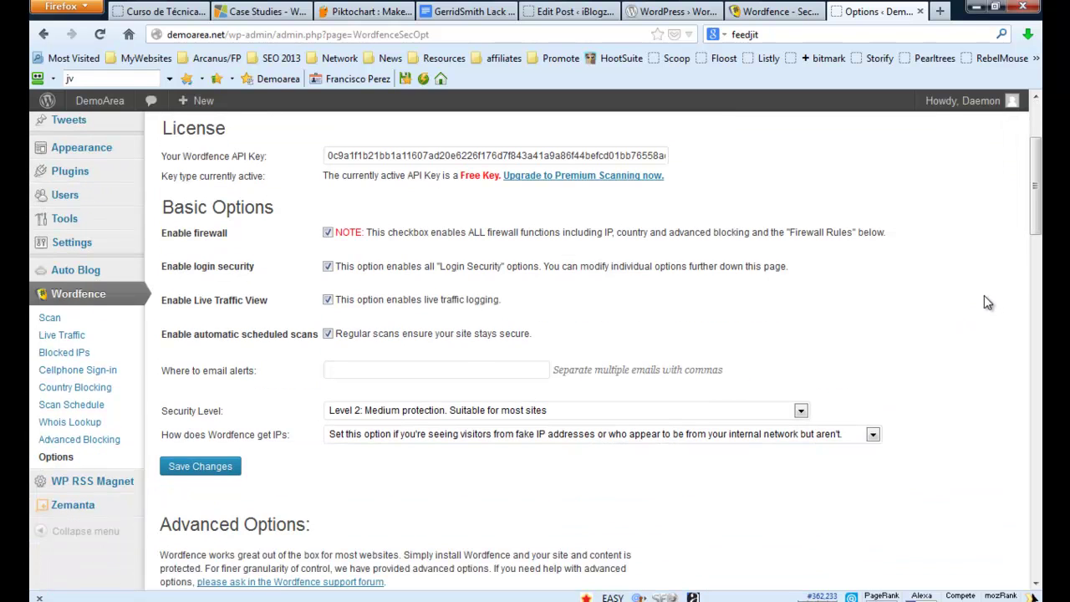
scroll(984, 303, down, 8)
scroll(977, 311, up, 6)
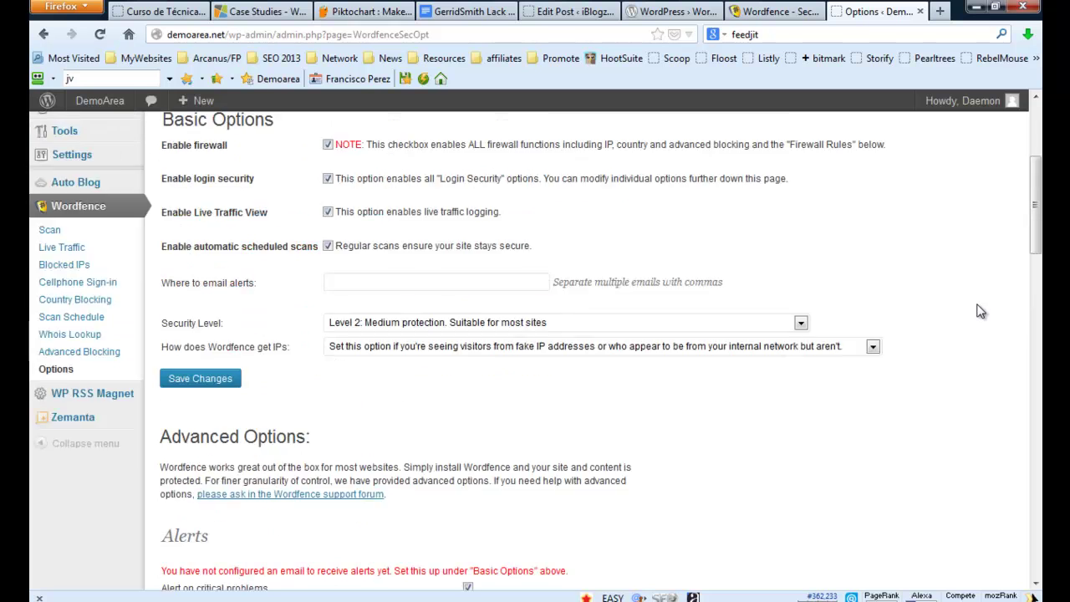
scroll(979, 309, up, 5)
scroll(872, 297, down, 2)
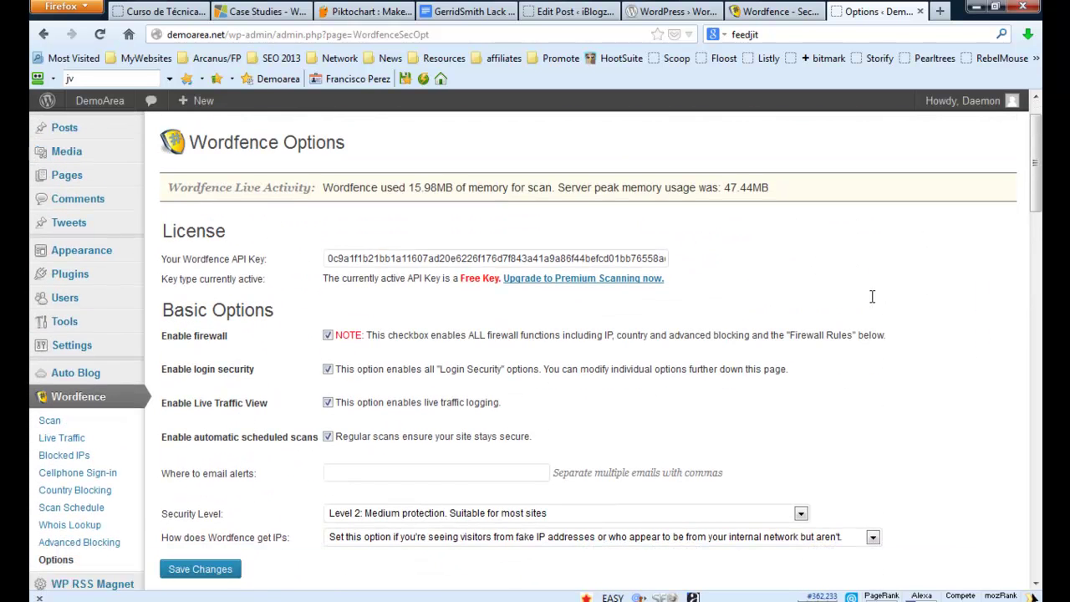
scroll(872, 297, down, 1)
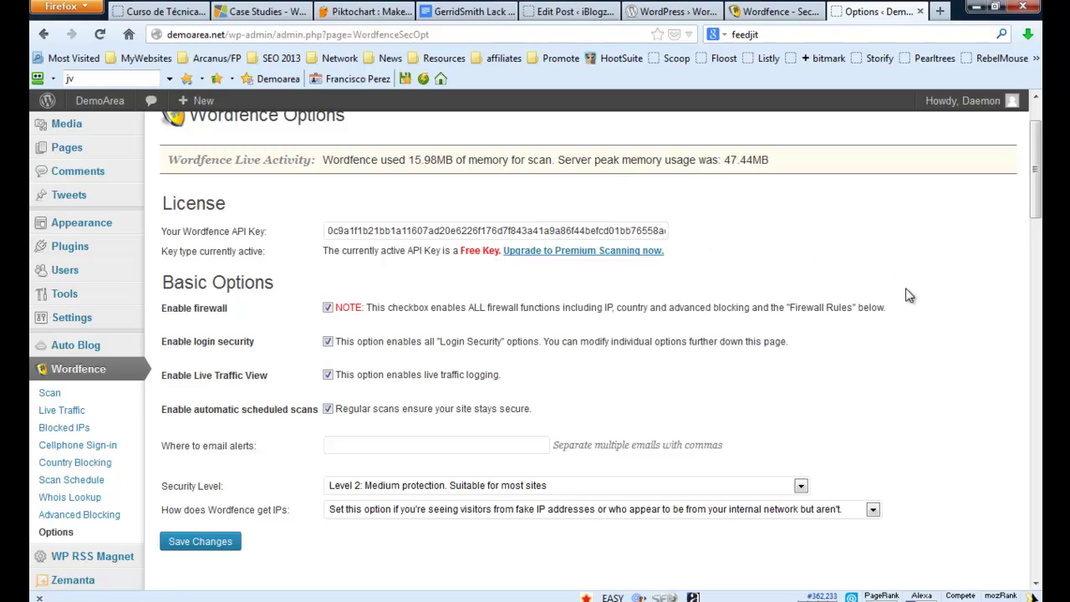
scroll(895, 301, down, 3)
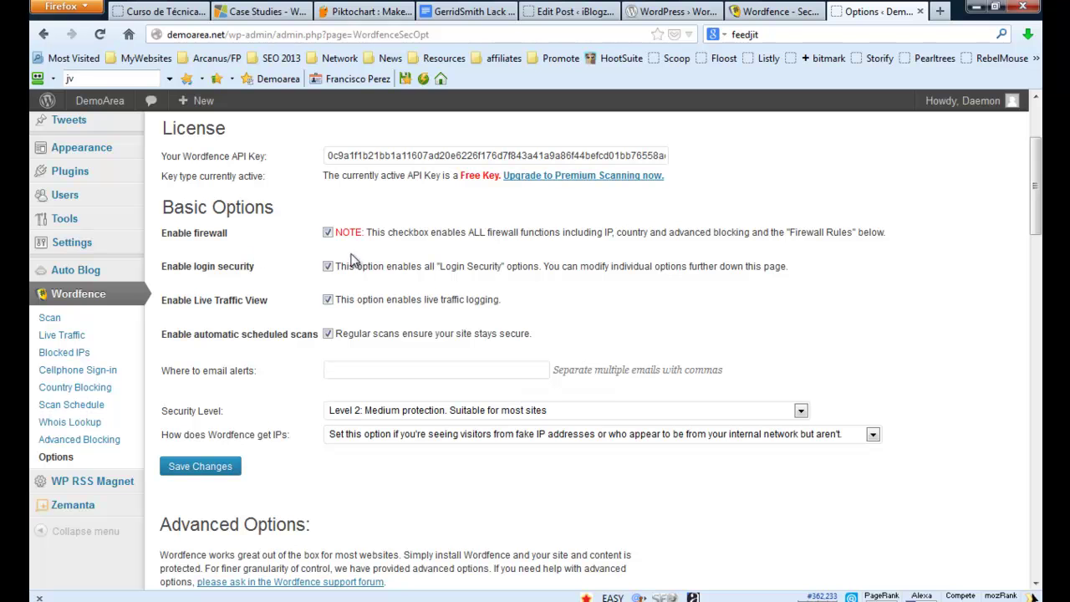
Step: Disable Live Traffic View and automatic scheduled scans in Basic Options, save the changes and reload the page
click(328, 332)
click(328, 333)
click(328, 300)
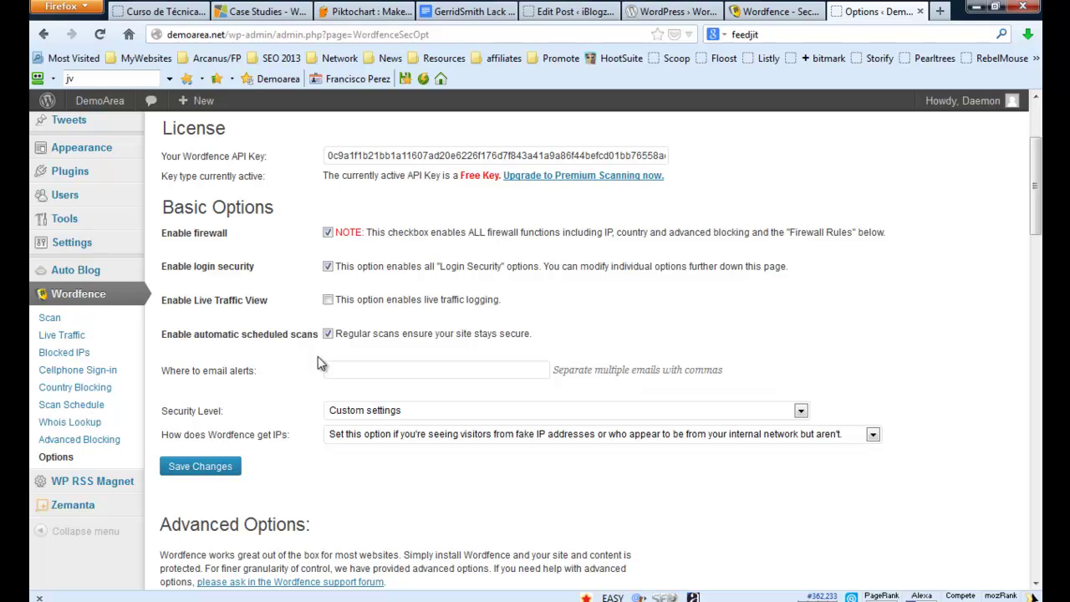
click(329, 334)
scroll(251, 456, down, 2)
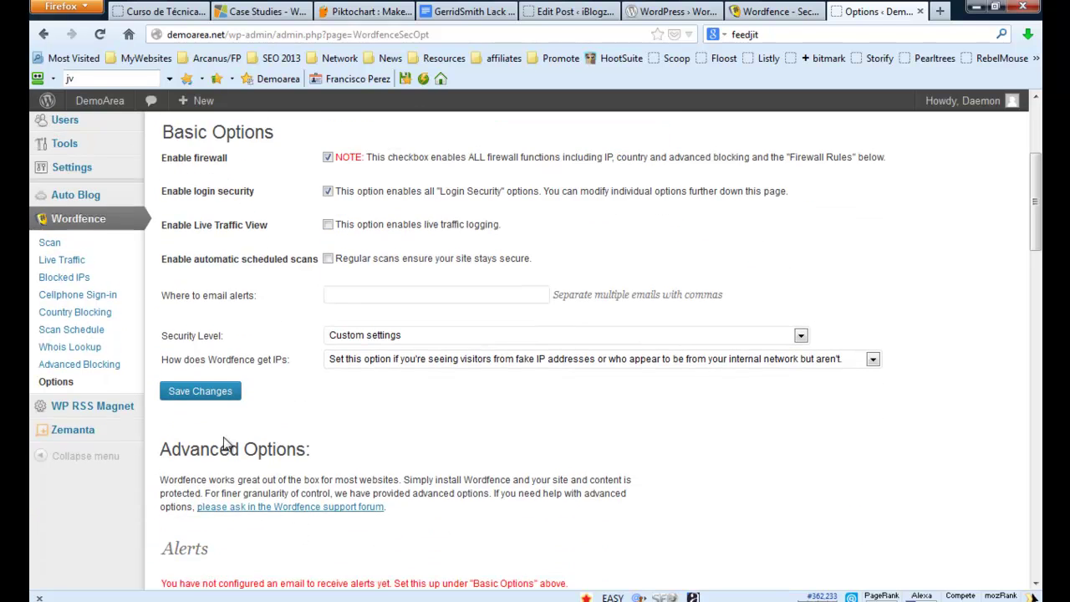
click(201, 394)
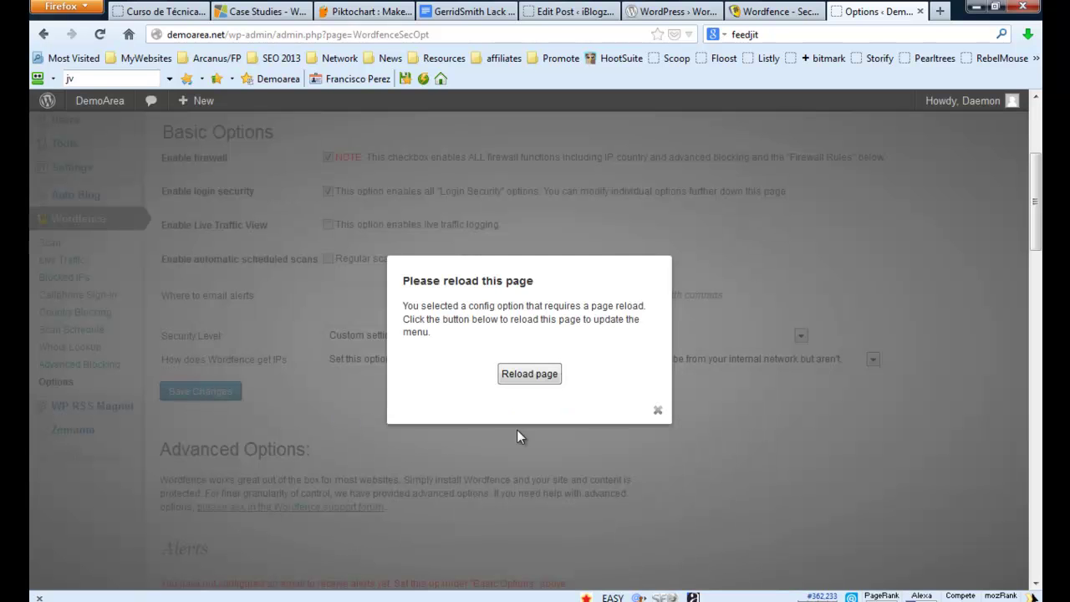
click(534, 374)
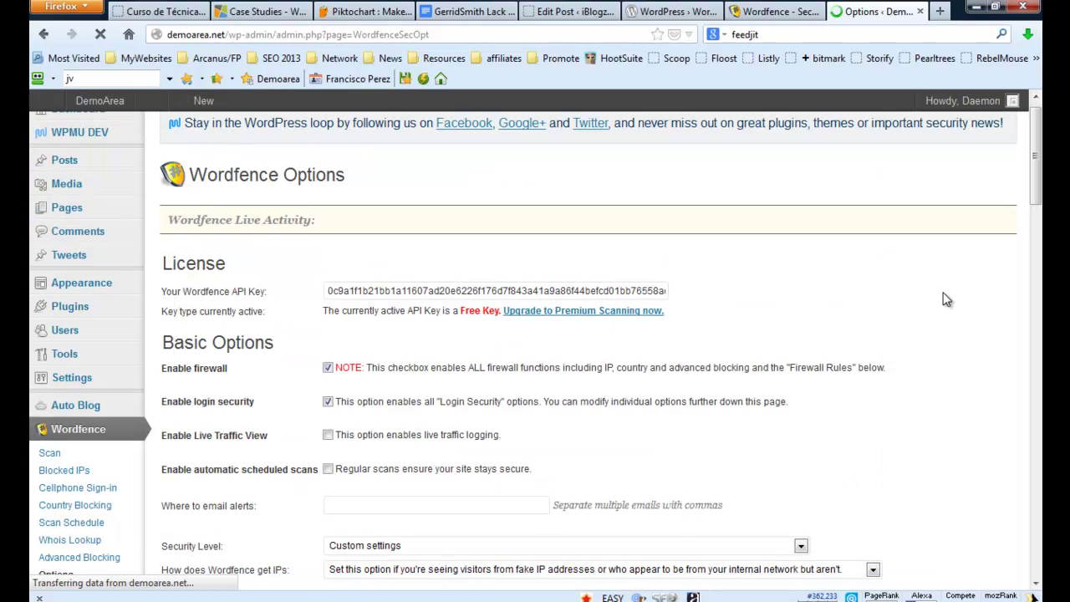
Step: Review the Alerts, Live Traffic View, Scans to include, Firewall Rules and Login Security sections under Advanced Options
scroll(946, 299, down, 10)
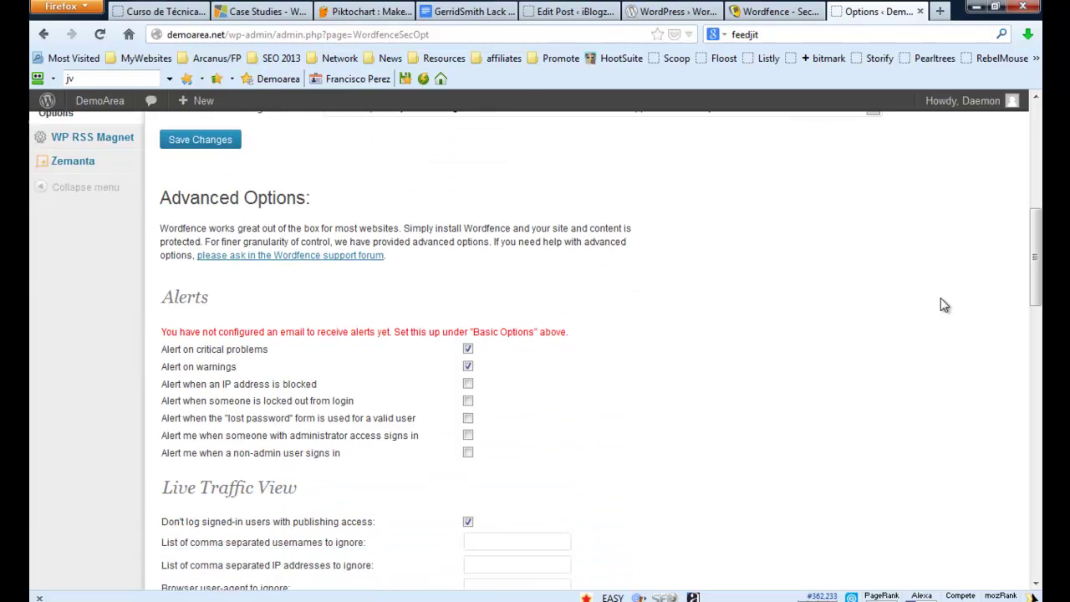
scroll(944, 305, down, 1)
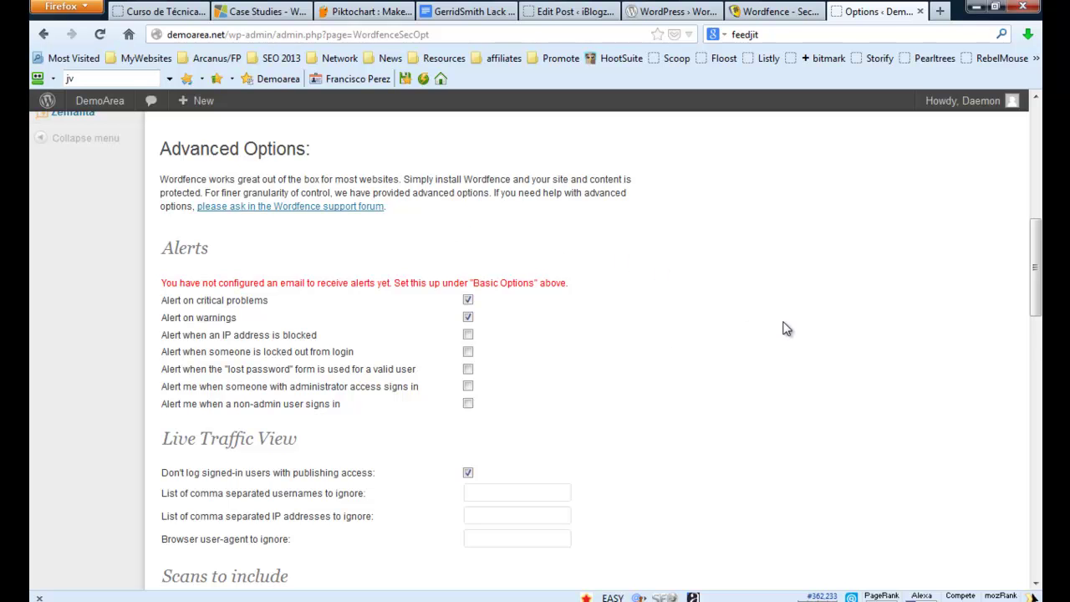
scroll(786, 330, down, 6)
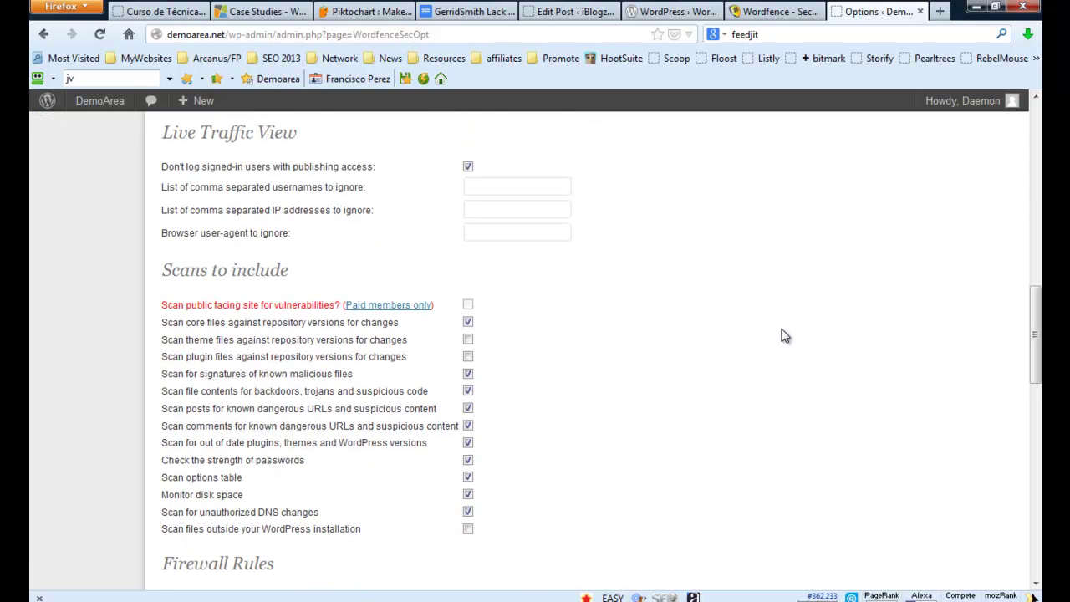
scroll(782, 317, down, 1)
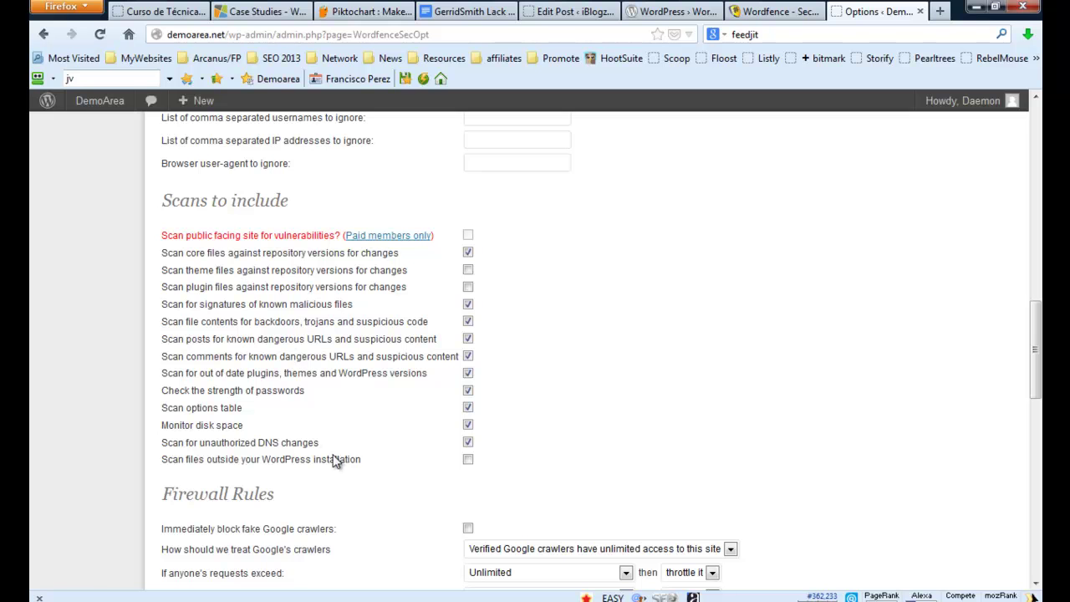
scroll(757, 349, down, 3)
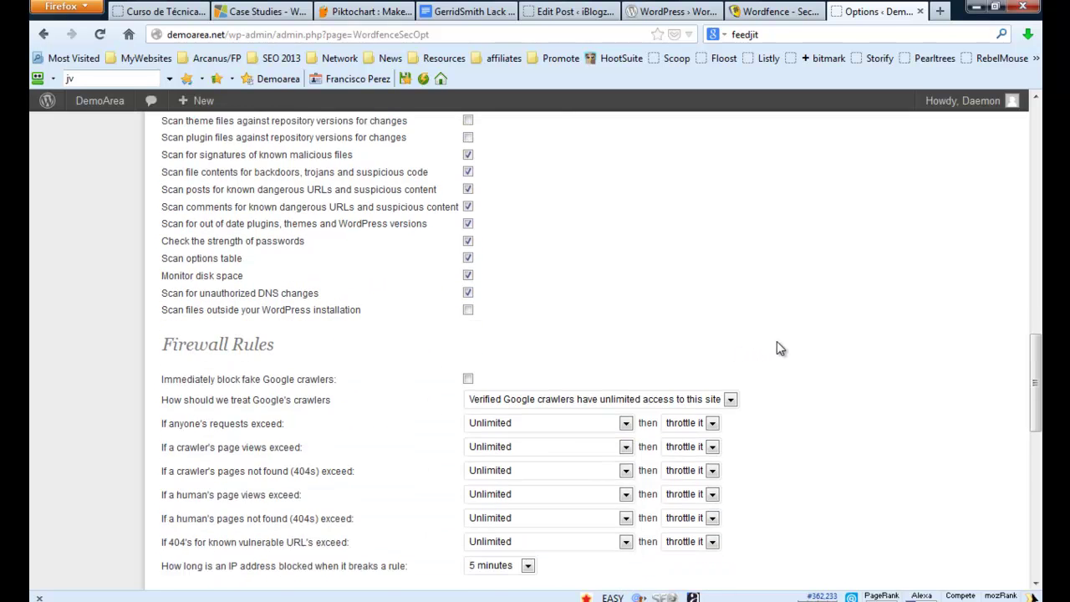
scroll(799, 350, down, 4)
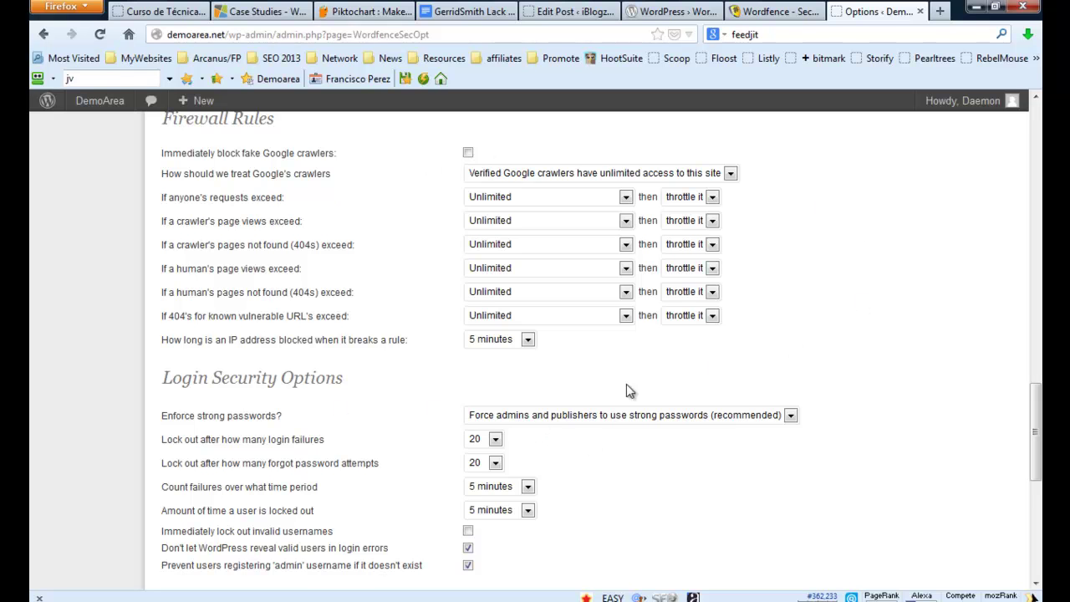
Step: Check the limit choices for anyone's requests in Firewall Rules and enable immediate blocking of fake Google crawlers
click(550, 197)
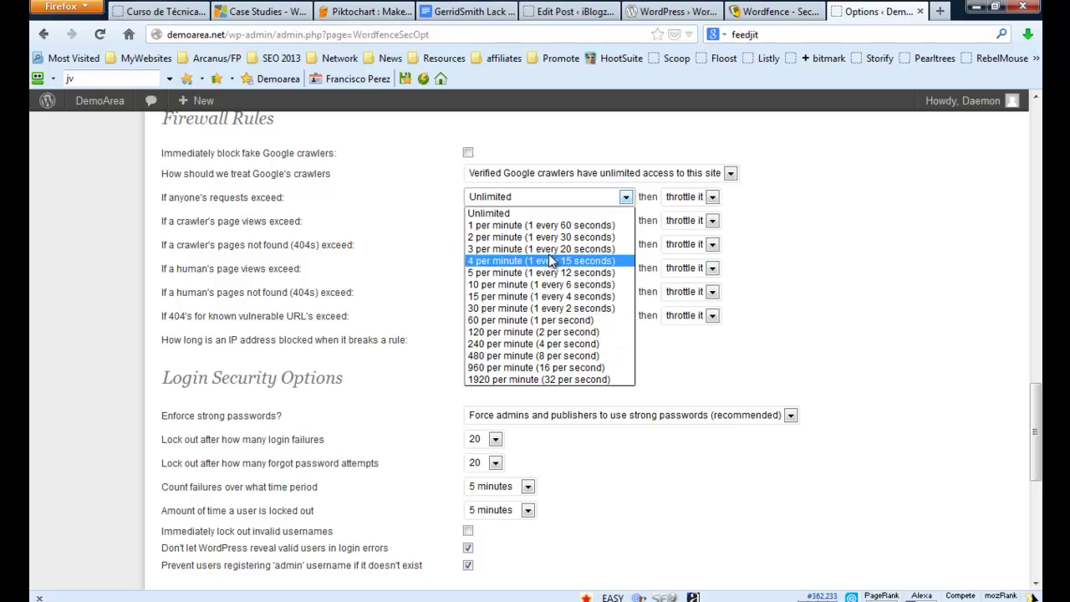
click(565, 198)
click(830, 240)
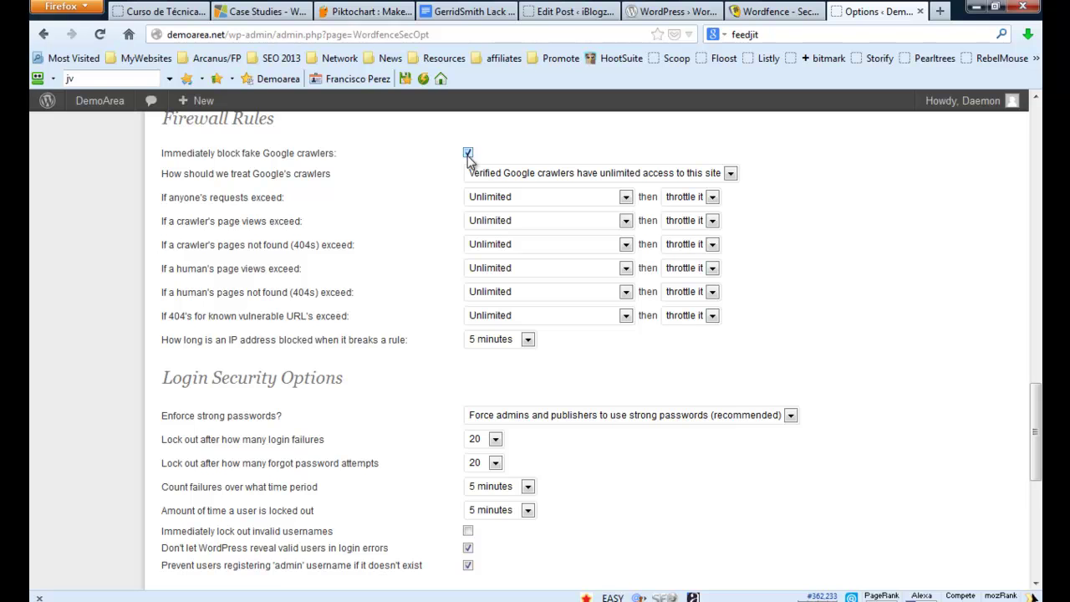
Step: Check the choices for treating Google's crawlers in Firewall Rules and disable immediate blocking of fake Google crawlers
click(570, 174)
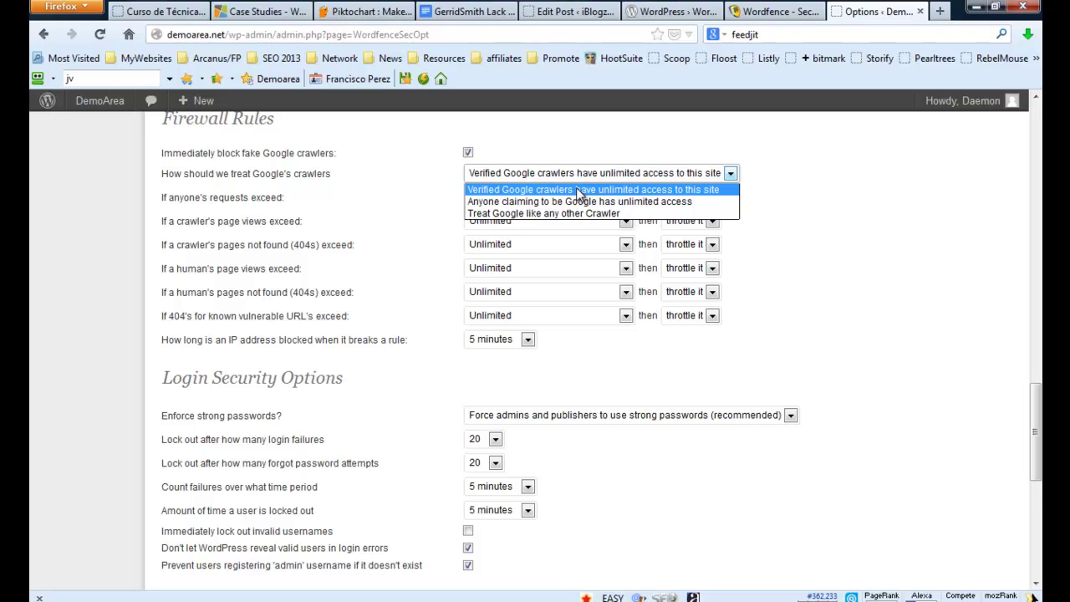
click(471, 159)
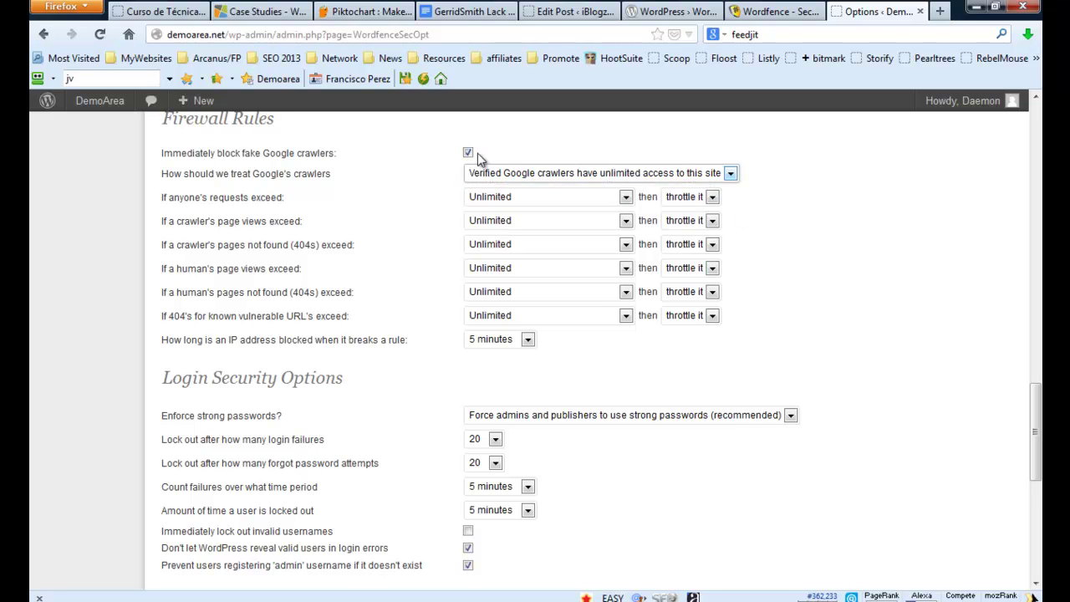
click(469, 154)
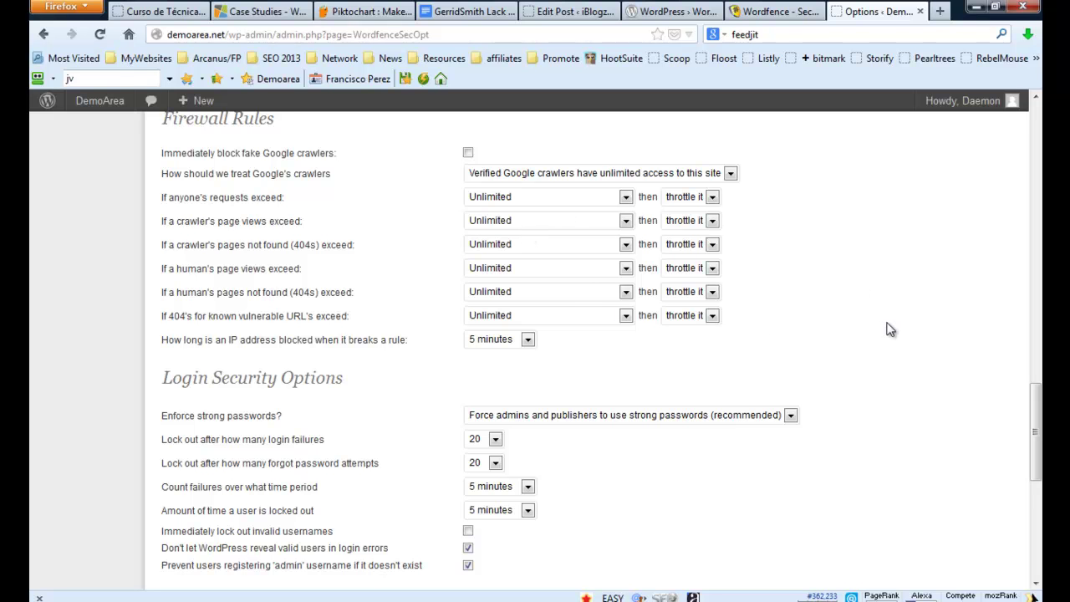
Step: Look over the free and premium version information on the Wordfence website, then return to the Wordfence Options page
click(777, 11)
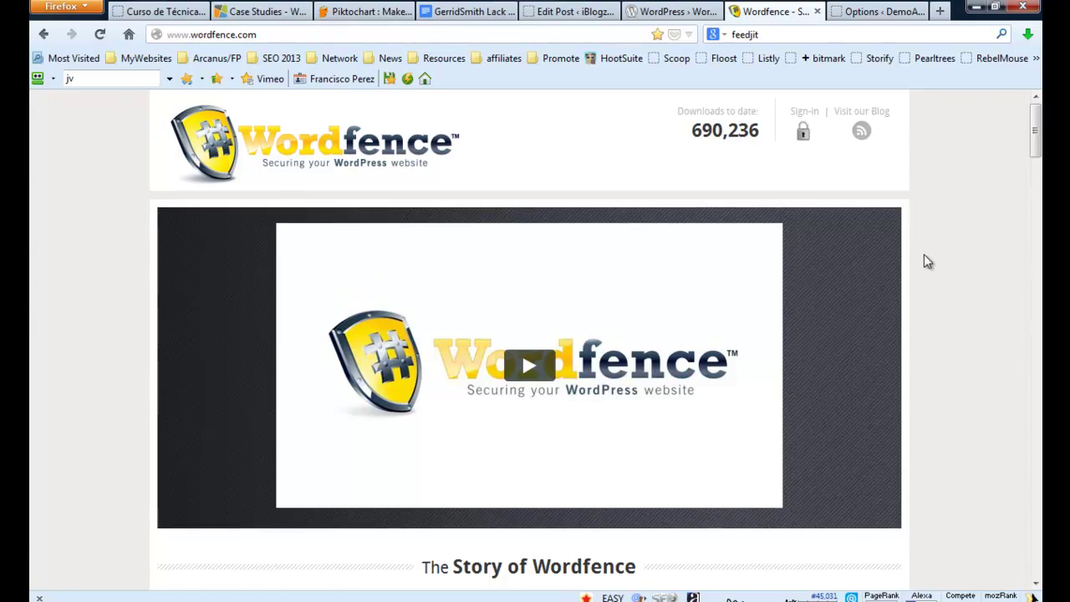
scroll(924, 259, down, 9)
scroll(935, 283, down, 3)
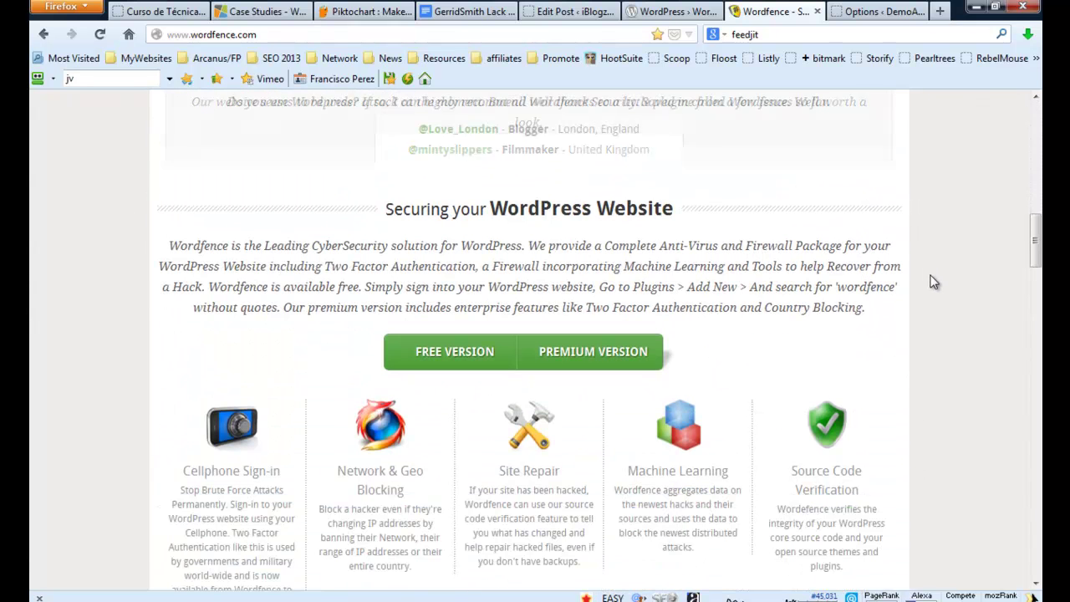
click(868, 11)
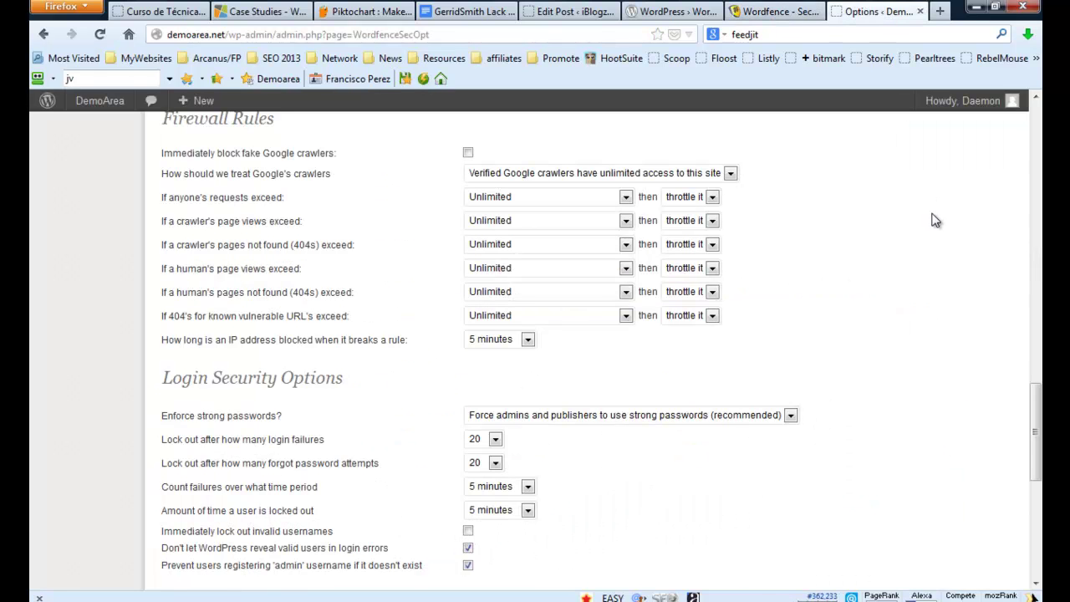
Step: In Login Security Options, check the login failure lockout choices, pick 20, and check the choices for the failure-counting time period
scroll(922, 382, down, 3)
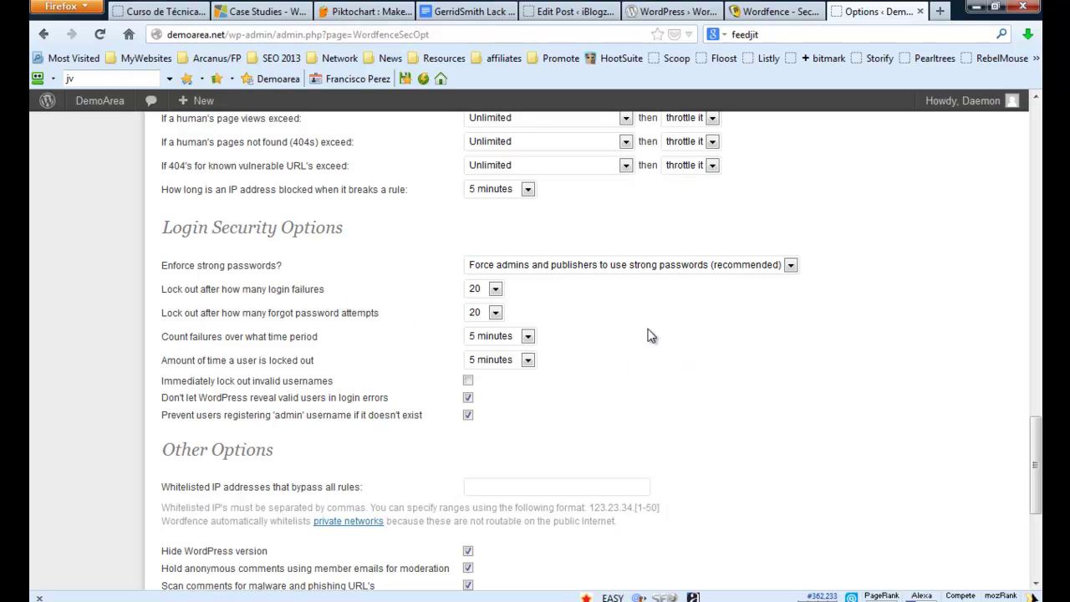
click(488, 291)
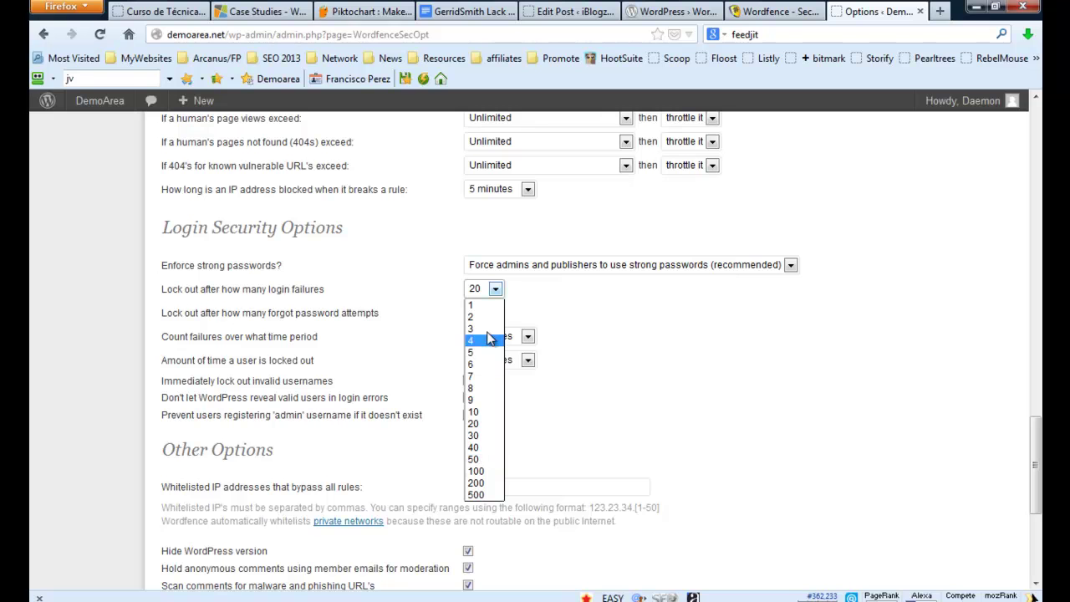
click(487, 424)
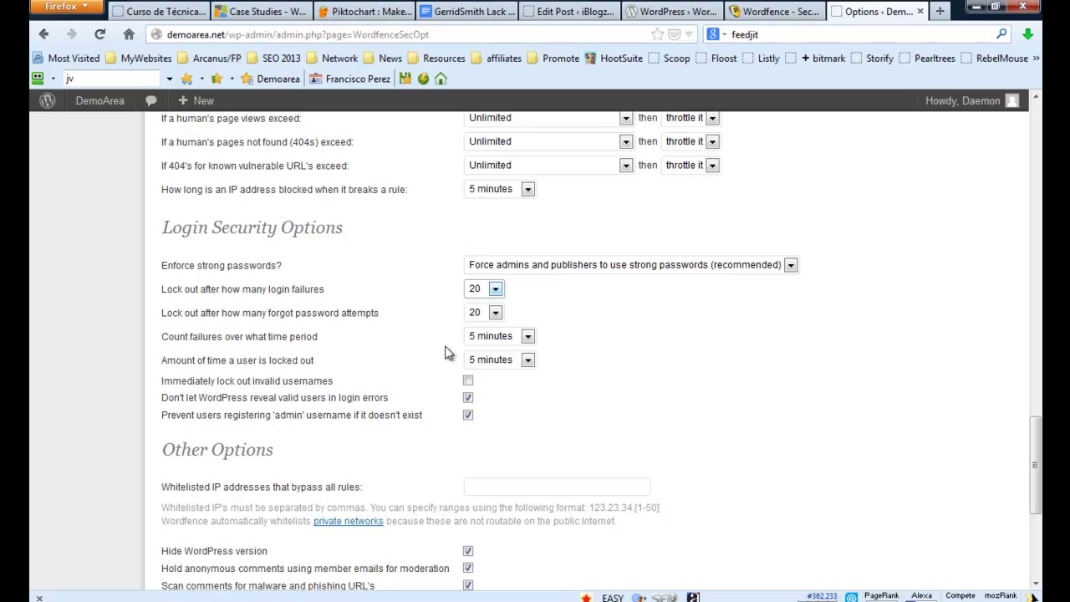
click(500, 338)
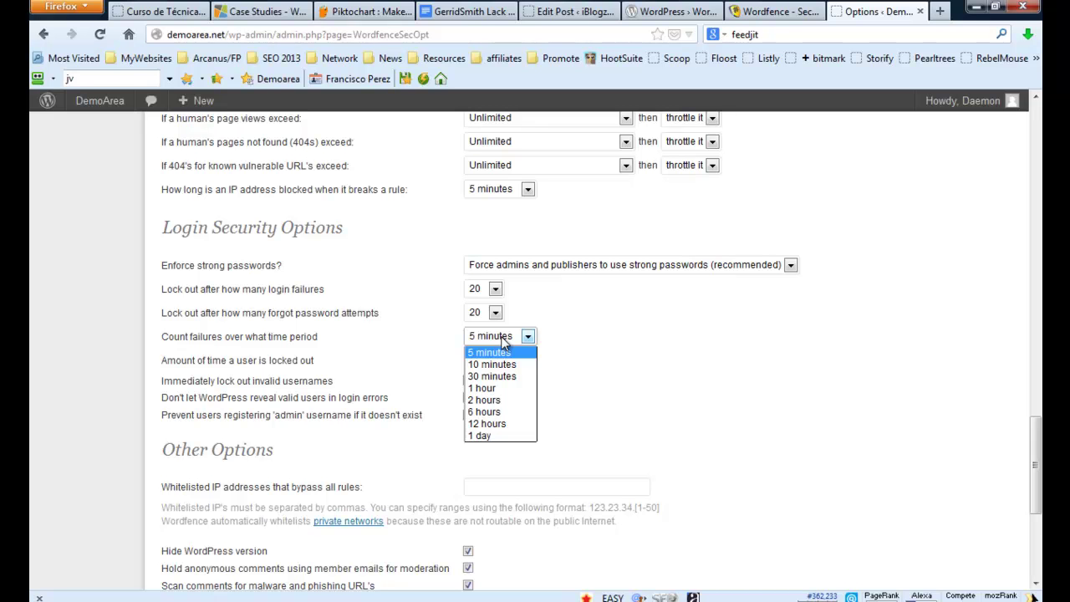
click(749, 420)
Step: Review the Other Options section, then recheck the scan, firewall, login security and Basic Options settings
scroll(786, 414, down, 2)
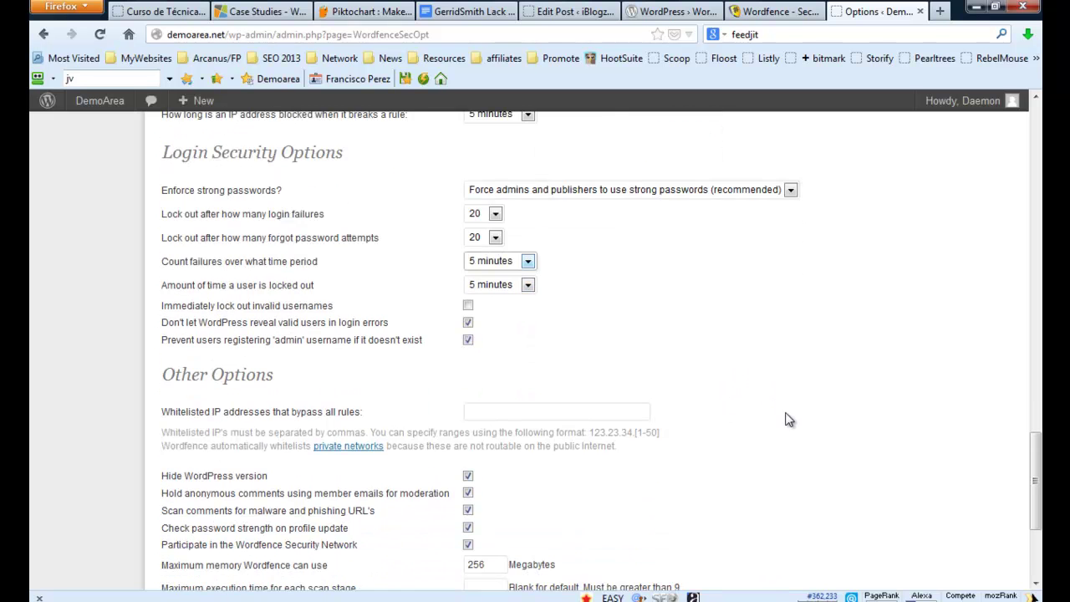
scroll(790, 408, down, 2)
scroll(828, 396, down, 3)
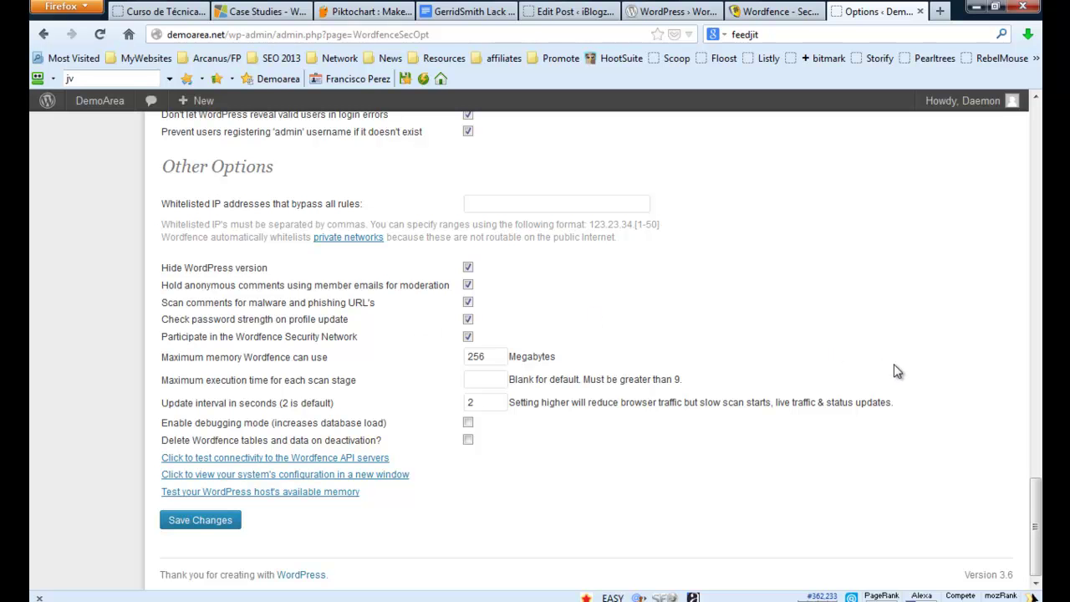
scroll(908, 377, up, 10)
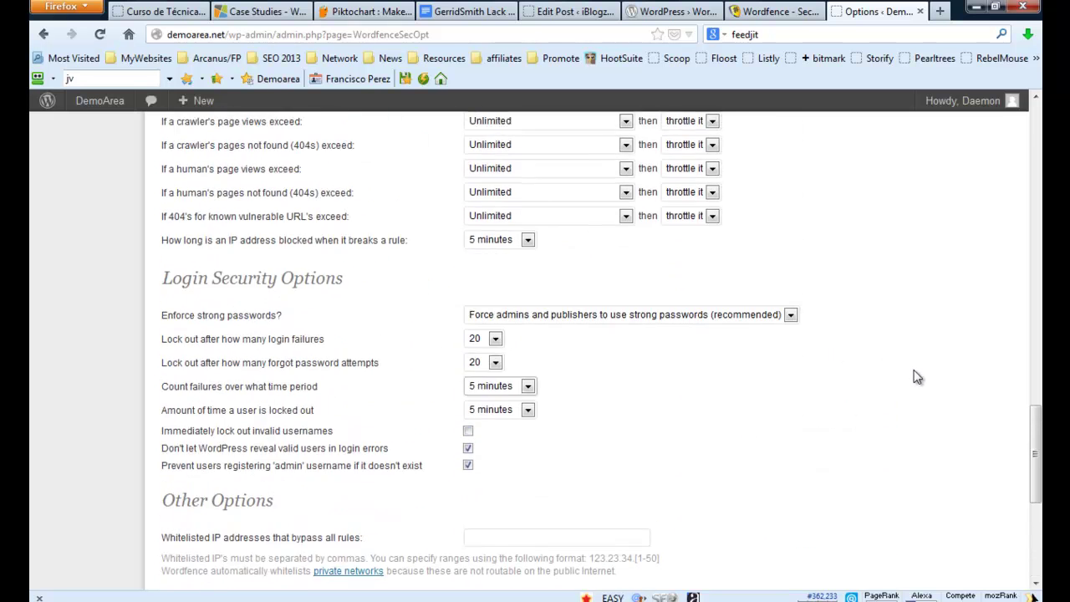
scroll(920, 374, up, 5)
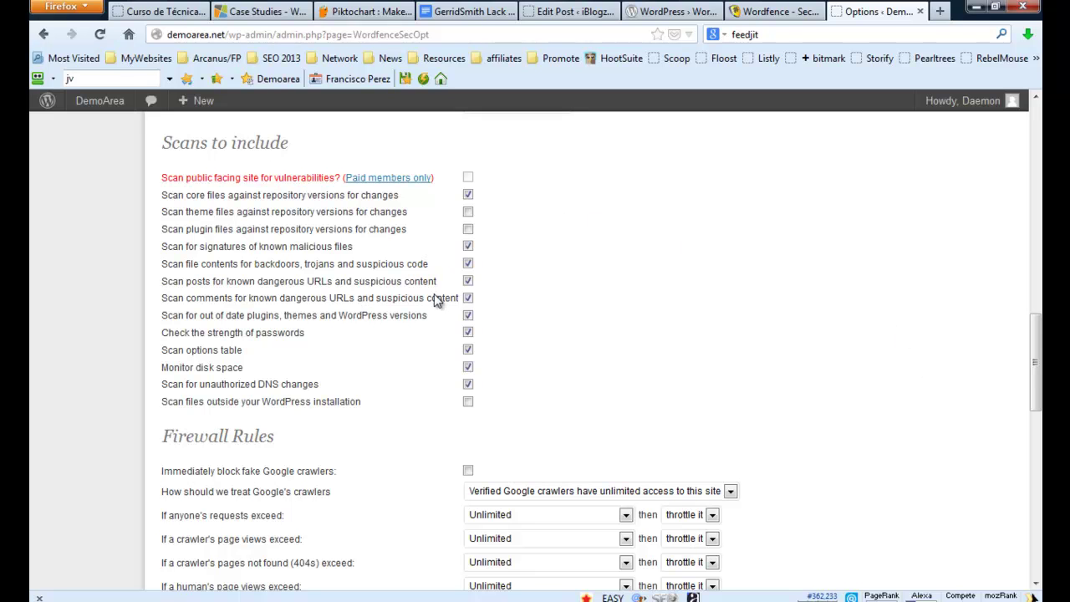
scroll(803, 285, down, 10)
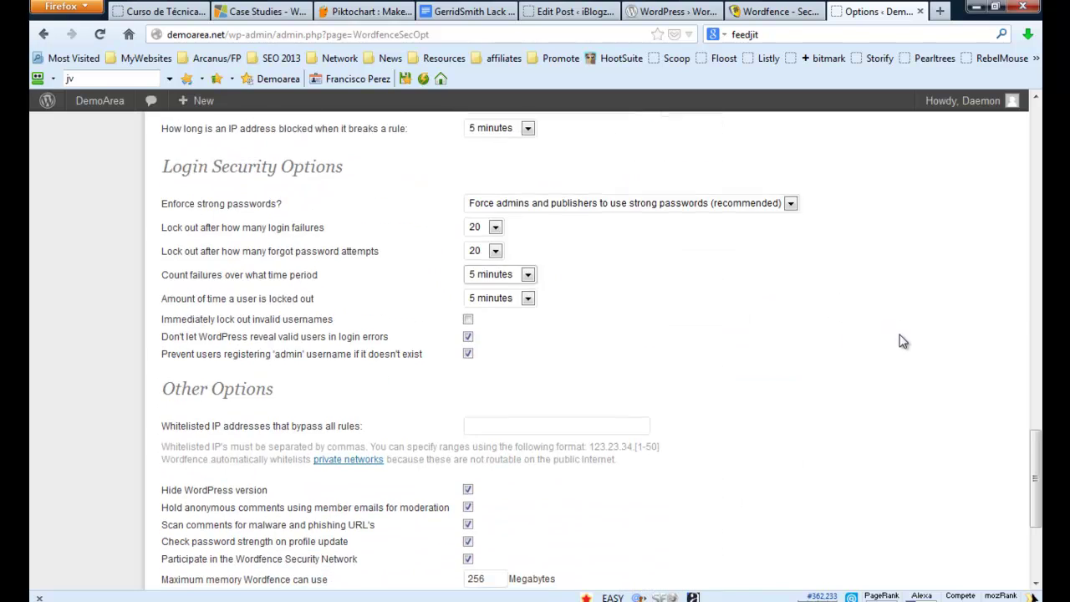
scroll(894, 334, up, 15)
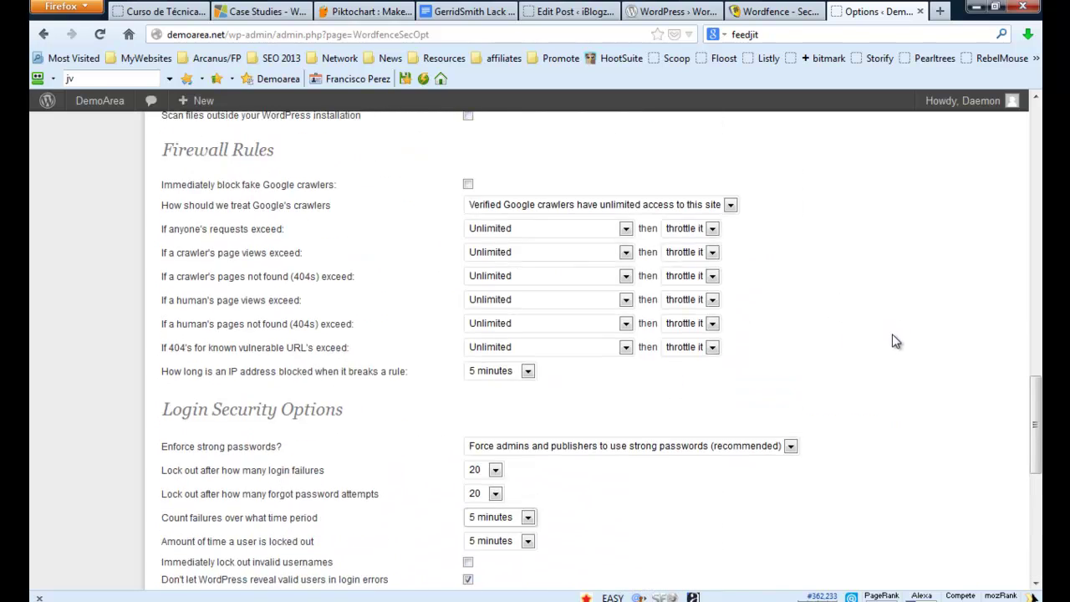
scroll(893, 334, up, 5)
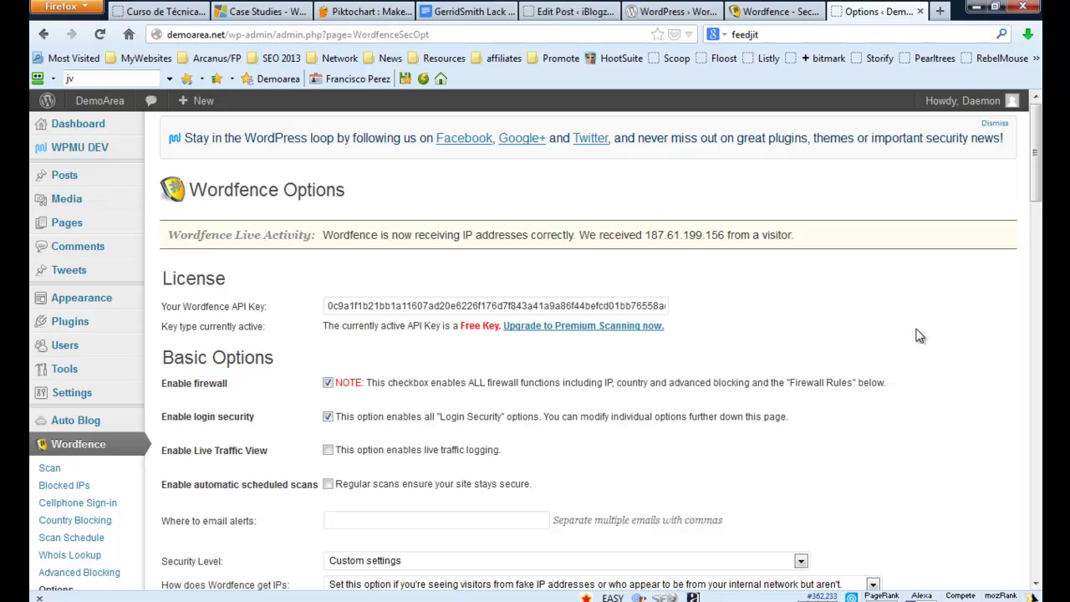
scroll(919, 336, down, 2)
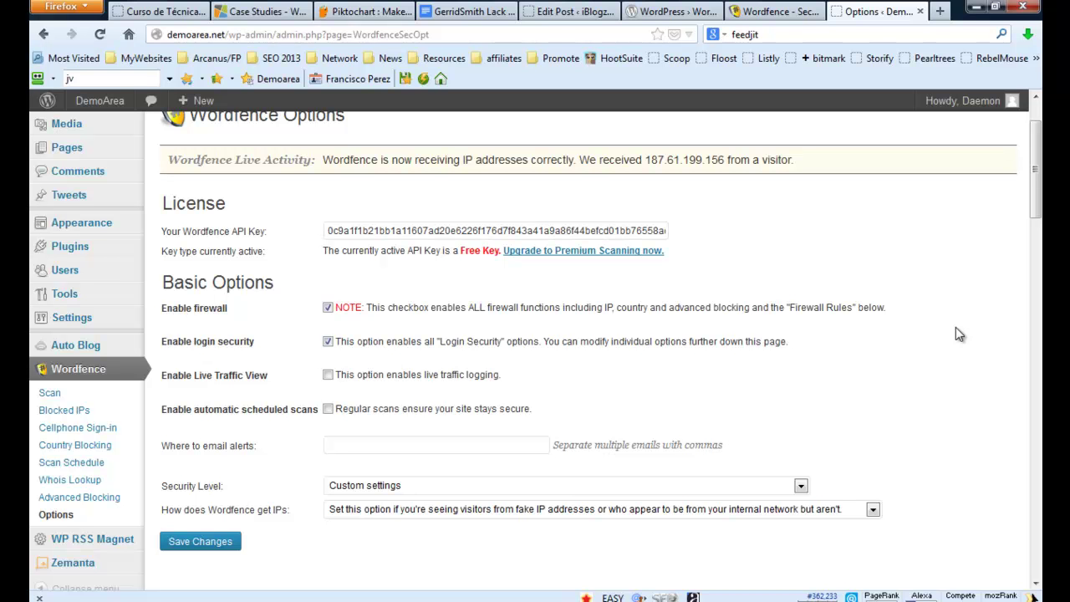
scroll(922, 355, down, 5)
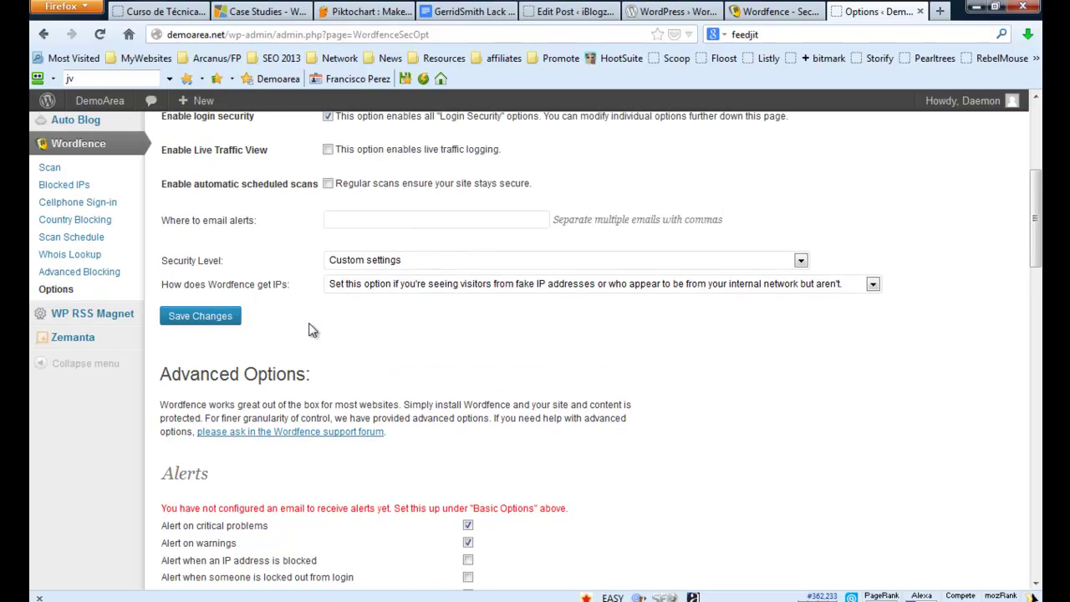
Step: Open the Wordfence Scan page and look over its scan summary and detailed activity sections
click(67, 171)
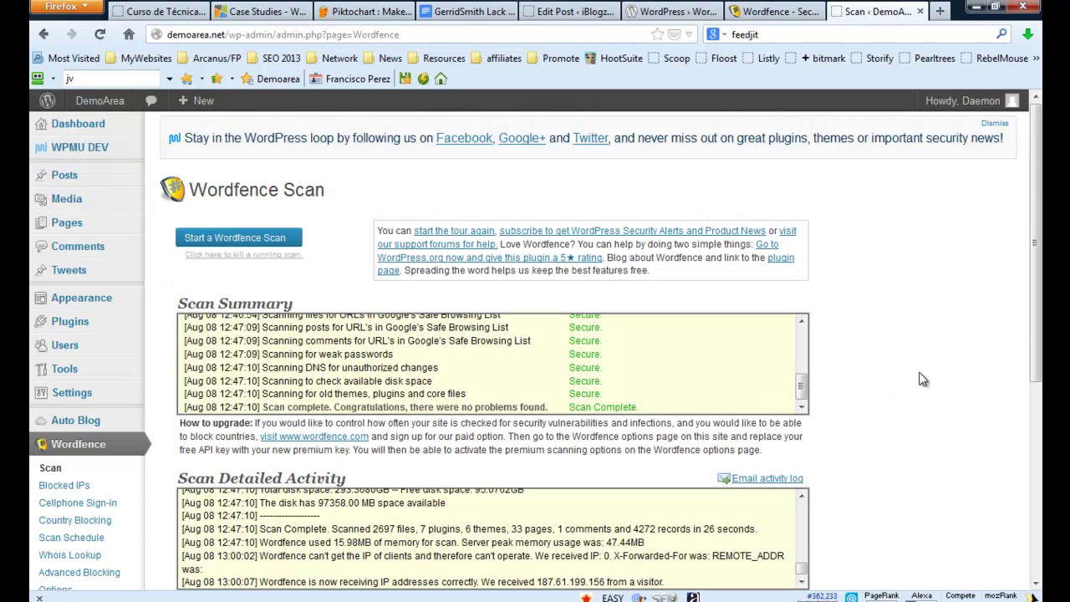
scroll(926, 376, down, 1)
scroll(926, 377, down, 3)
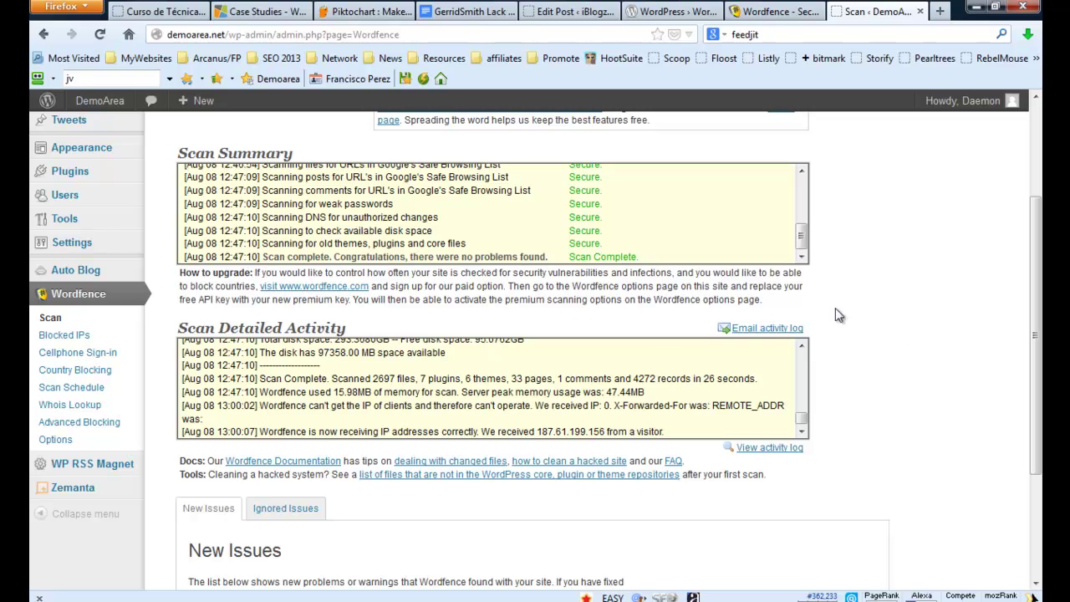
scroll(948, 375, up, 3)
scroll(949, 376, up, 1)
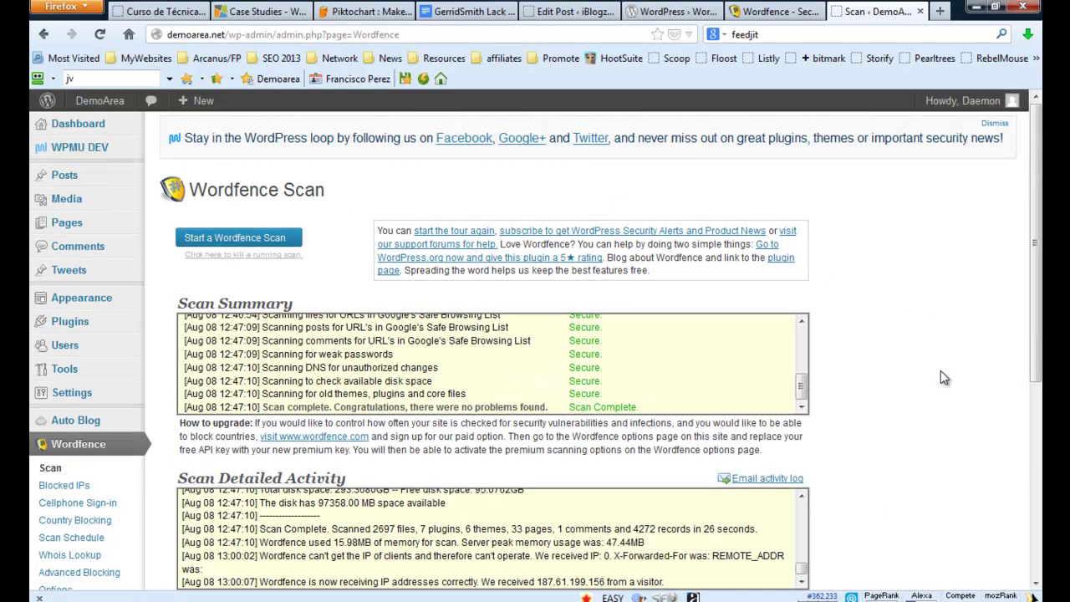
Step: Examine the Scan Summary entries from the start of the scan, including the skipped theme and plugin scans
scroll(585, 358, up, 5)
scroll(590, 361, up, 1)
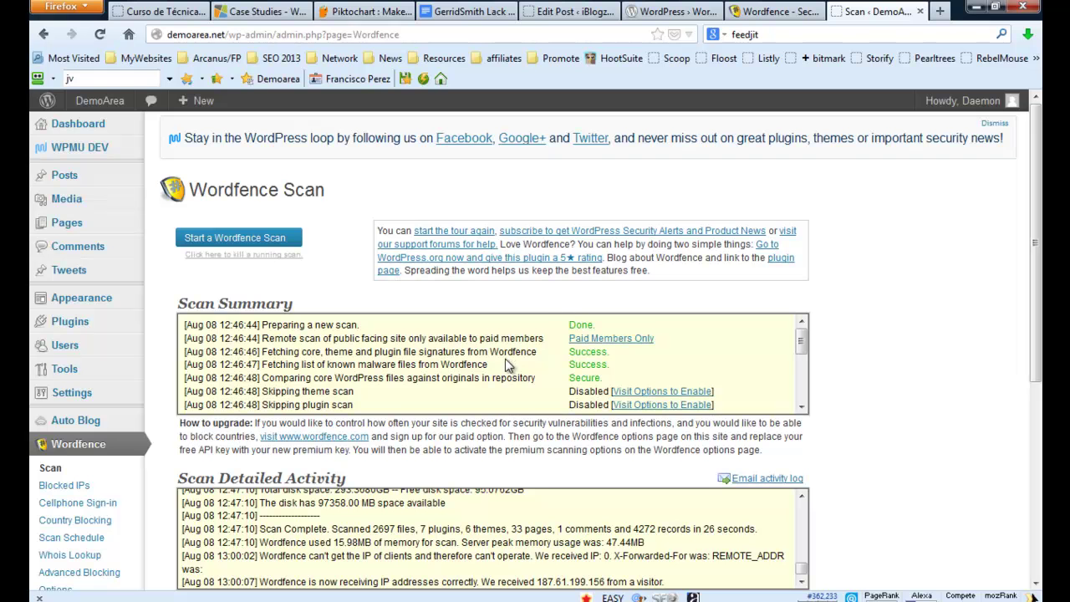
scroll(507, 362, down, 3)
scroll(508, 365, down, 3)
scroll(507, 364, up, 6)
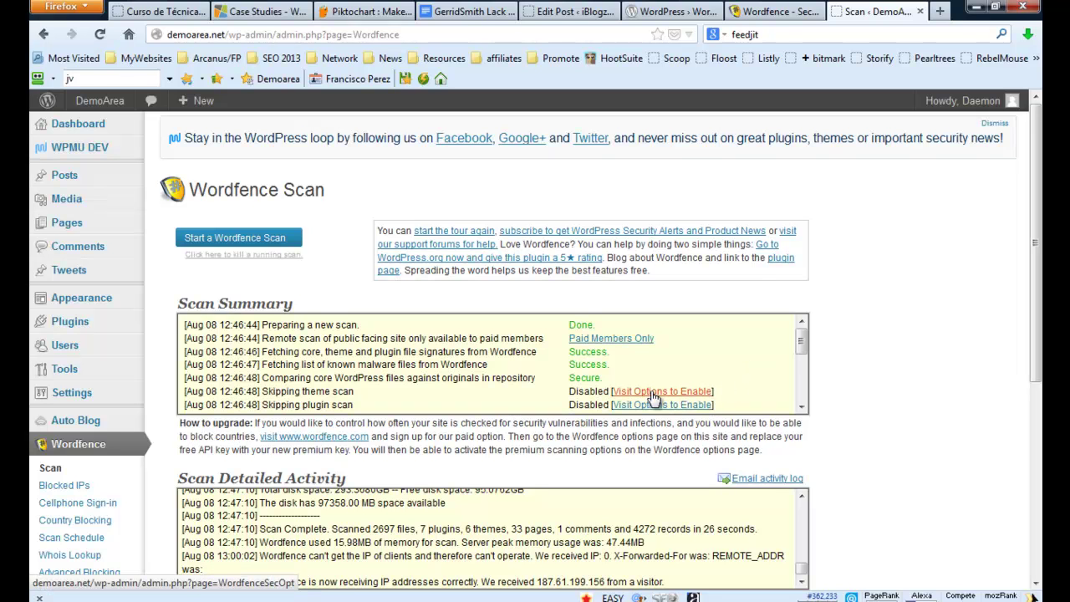
scroll(776, 381, down, 3)
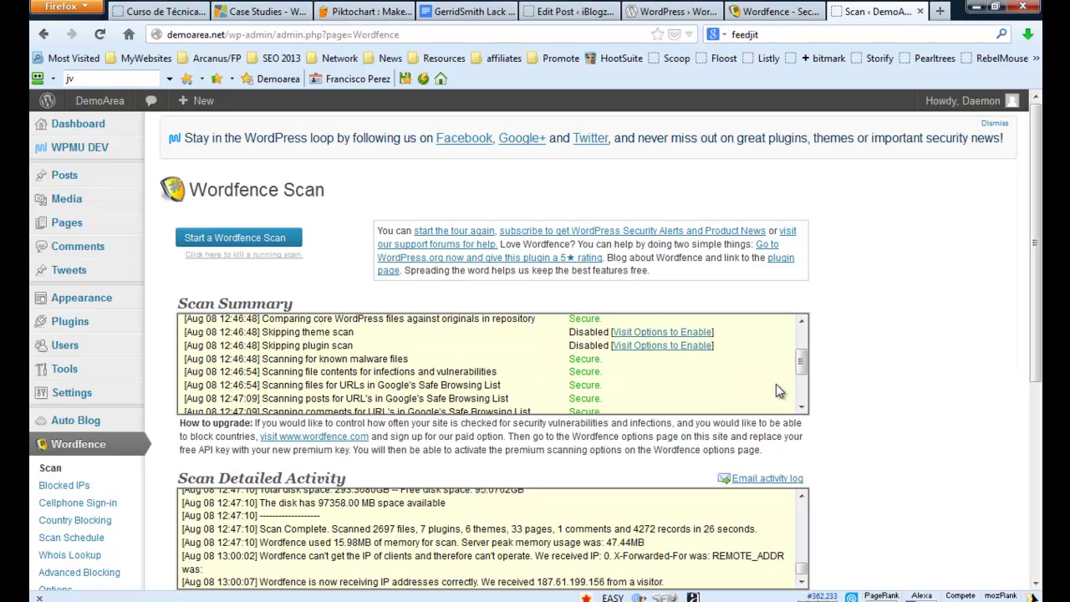
Step: Examine the remaining Scan Summary entries, the Scan Detailed Activity log and the New Issues list
scroll(903, 376, down, 3)
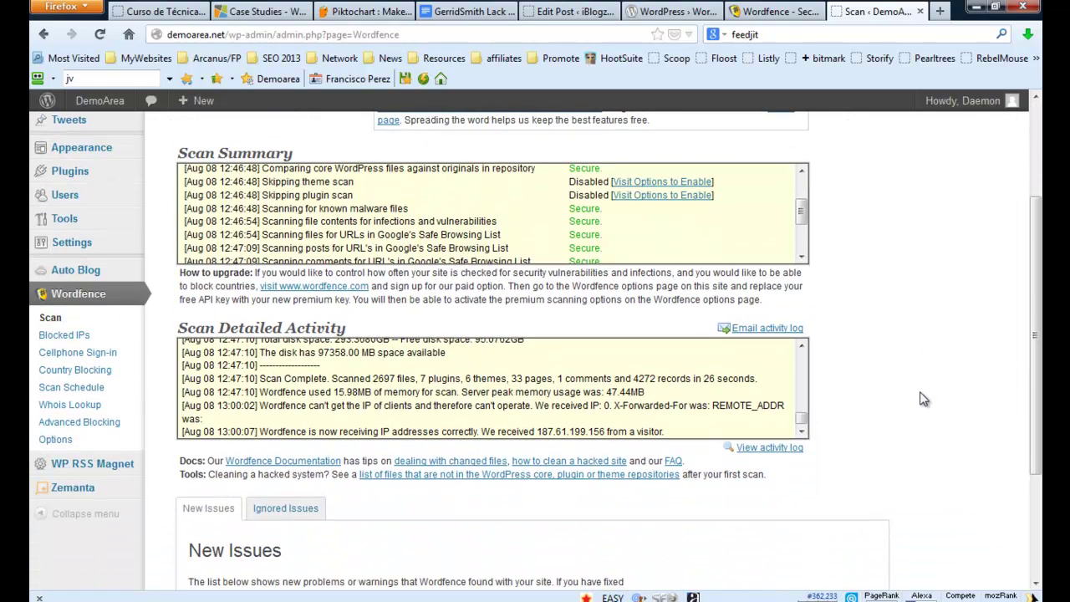
scroll(943, 398, down, 2)
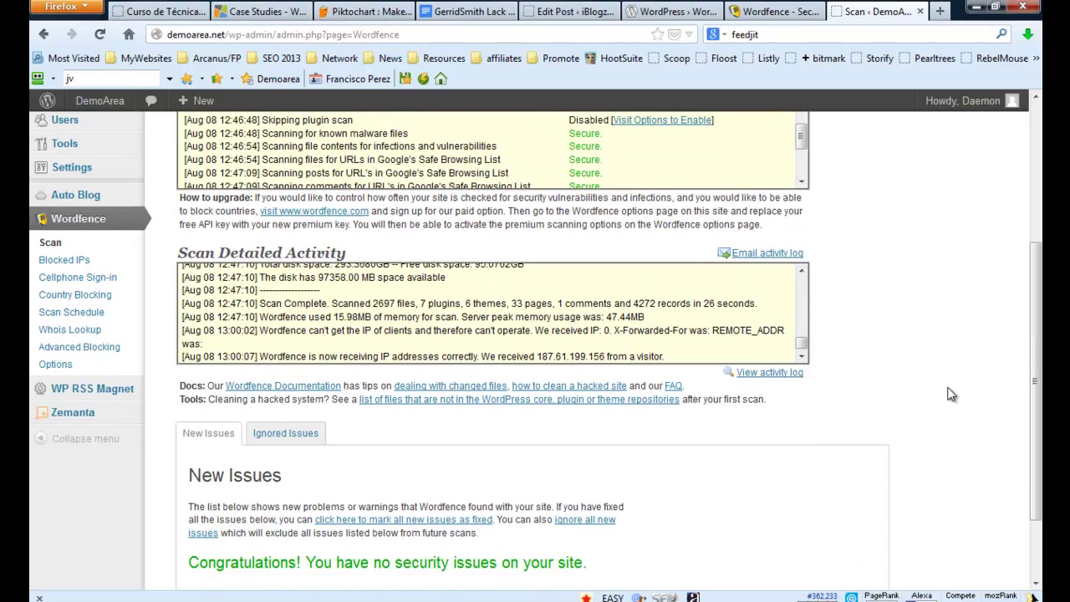
scroll(937, 351, up, 1)
scroll(927, 337, up, 1)
scroll(732, 229, down, 3)
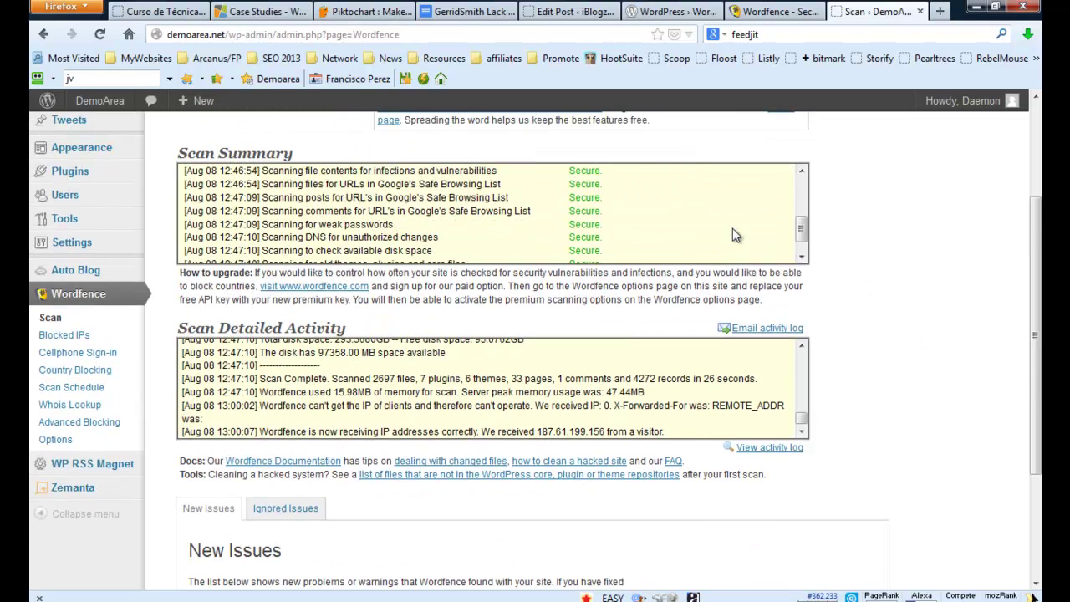
scroll(924, 334, down, 4)
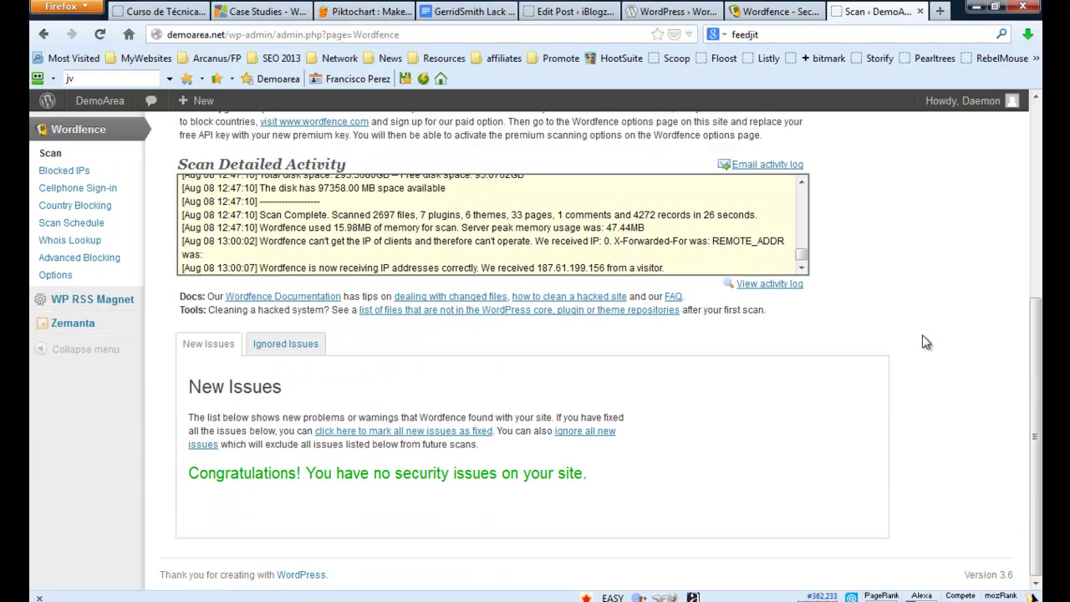